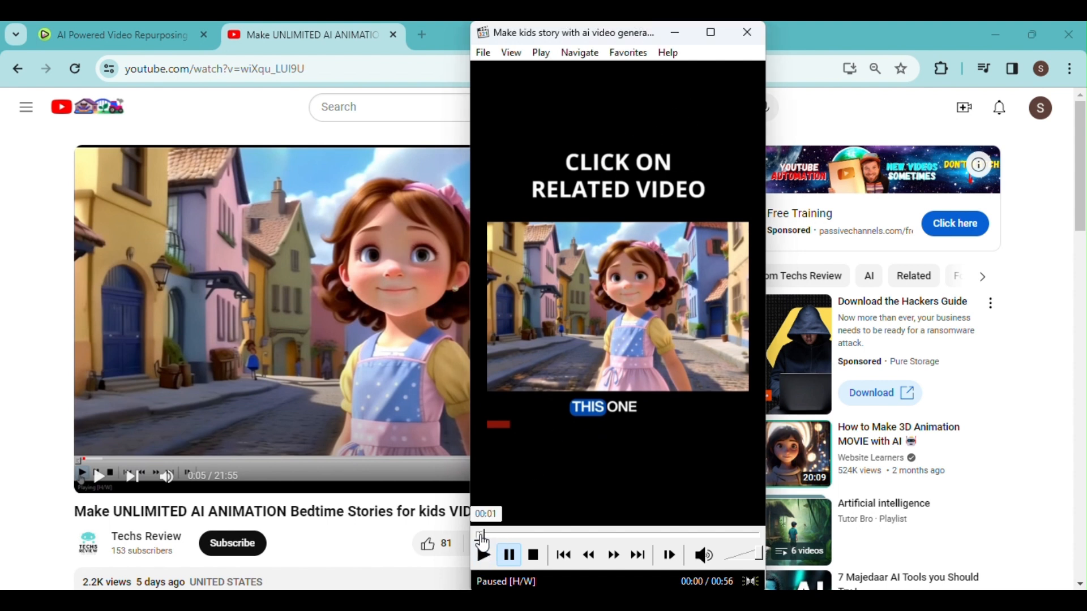
- Play the sample kids story short from the beginning in the media player, and stop playback
left_click(482, 537)
left_click(484, 560)
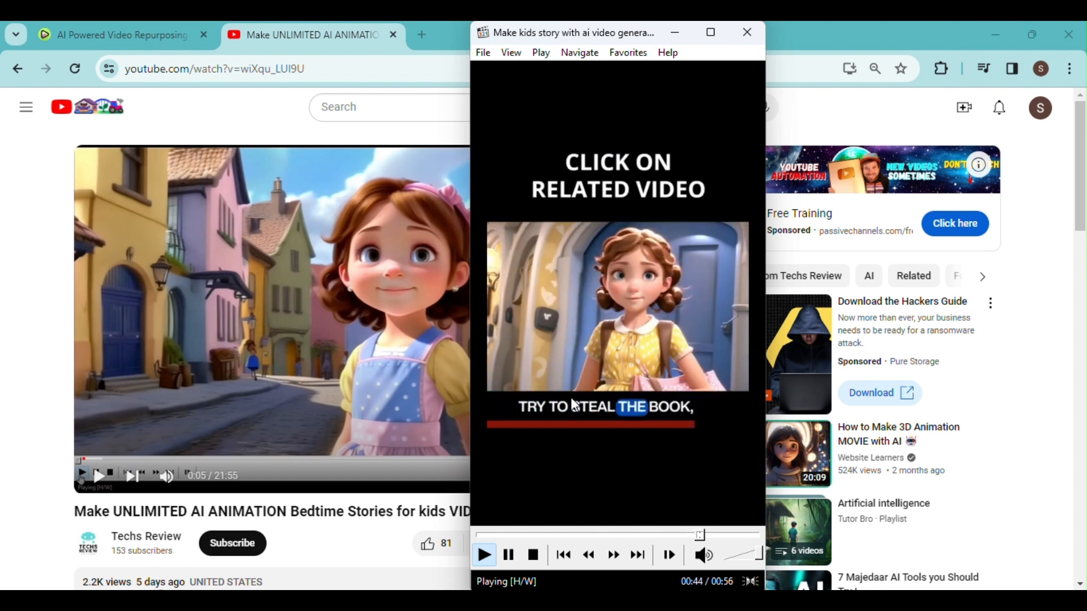
left_click(534, 556)
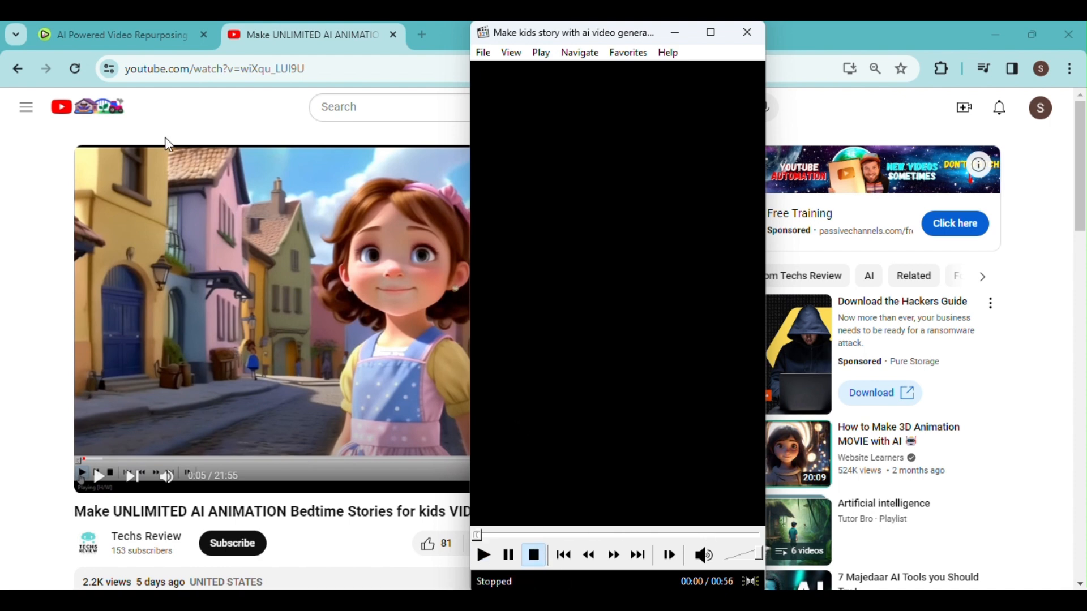
- Switch to the vidyo.ai website in the browser and start the free account sign-up
left_click(131, 50)
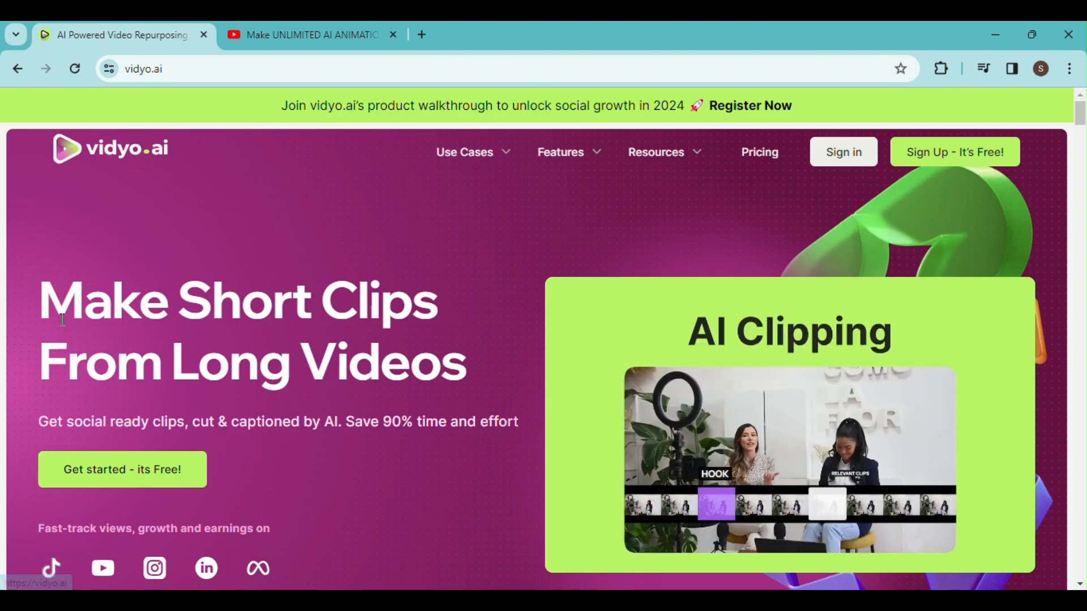
left_click_drag(46, 300, 470, 362)
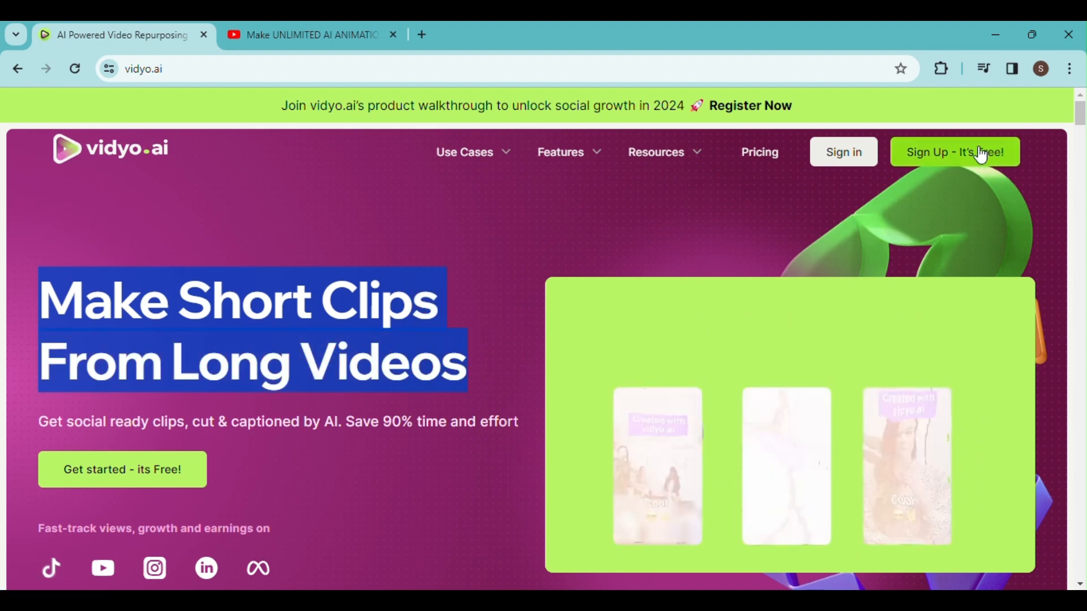
left_click(946, 162)
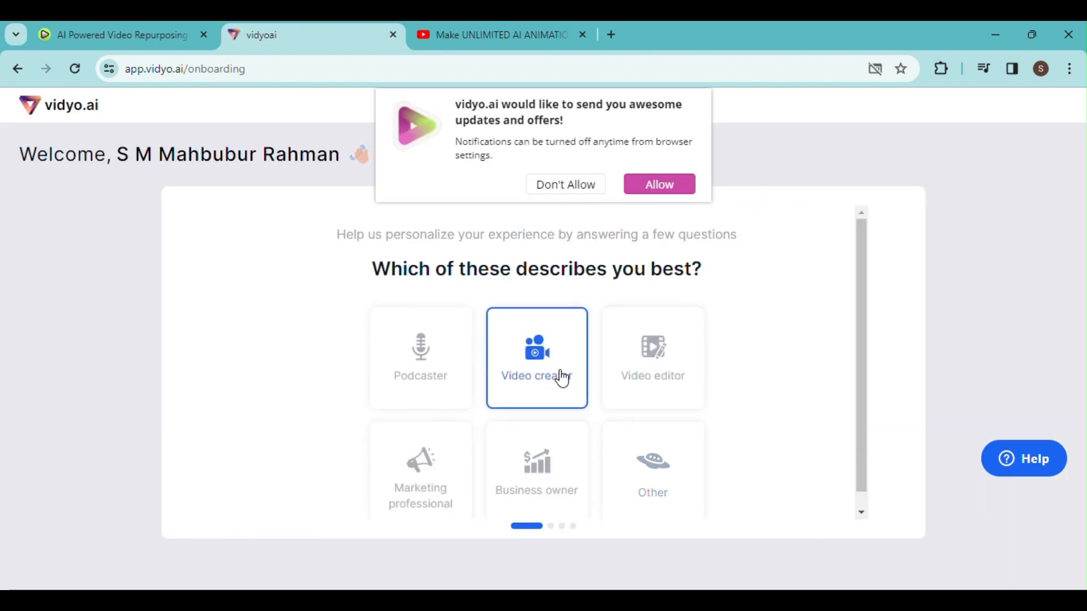
- Decline the site notifications and answer the onboarding questions as a video creator who works independently
left_click(567, 186)
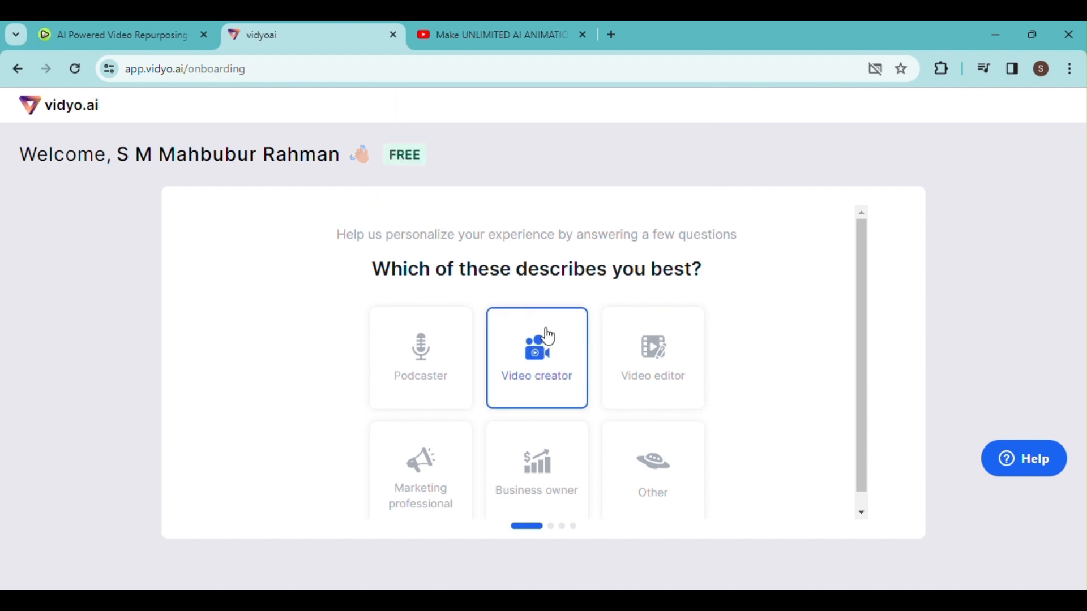
left_click(539, 352)
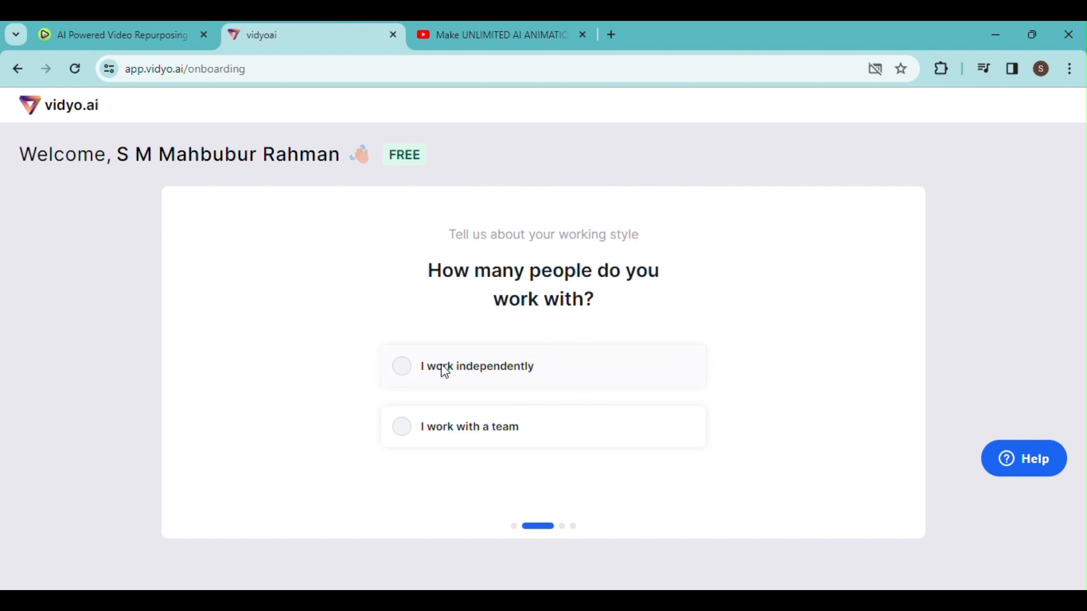
left_click(403, 368)
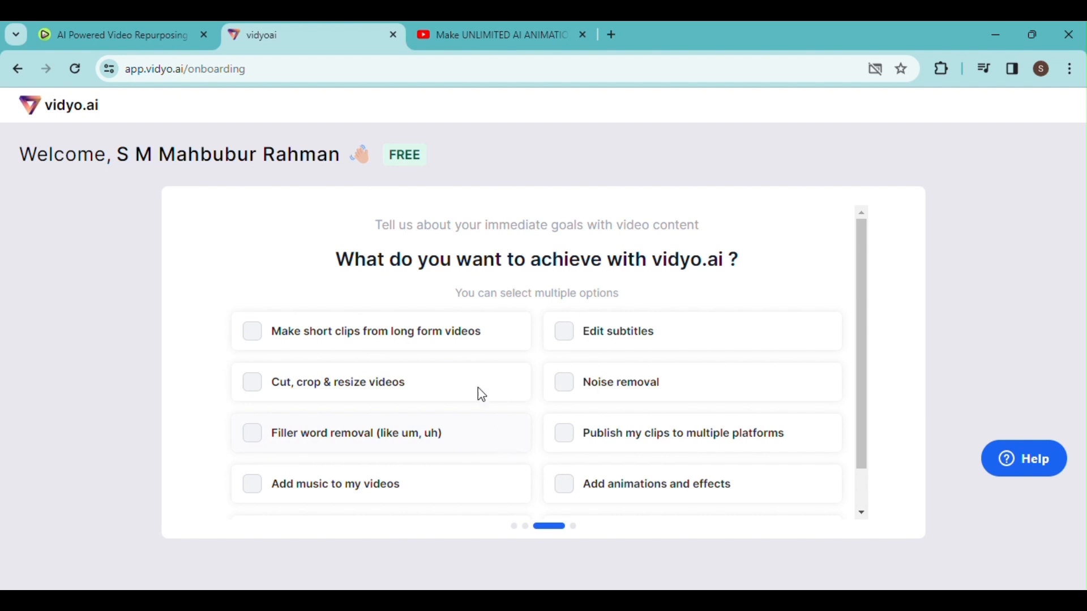
- Select making short clips from long form videos and editing subtitles as goals, and finish onboarding with Youtube as the referral source
left_click(462, 334)
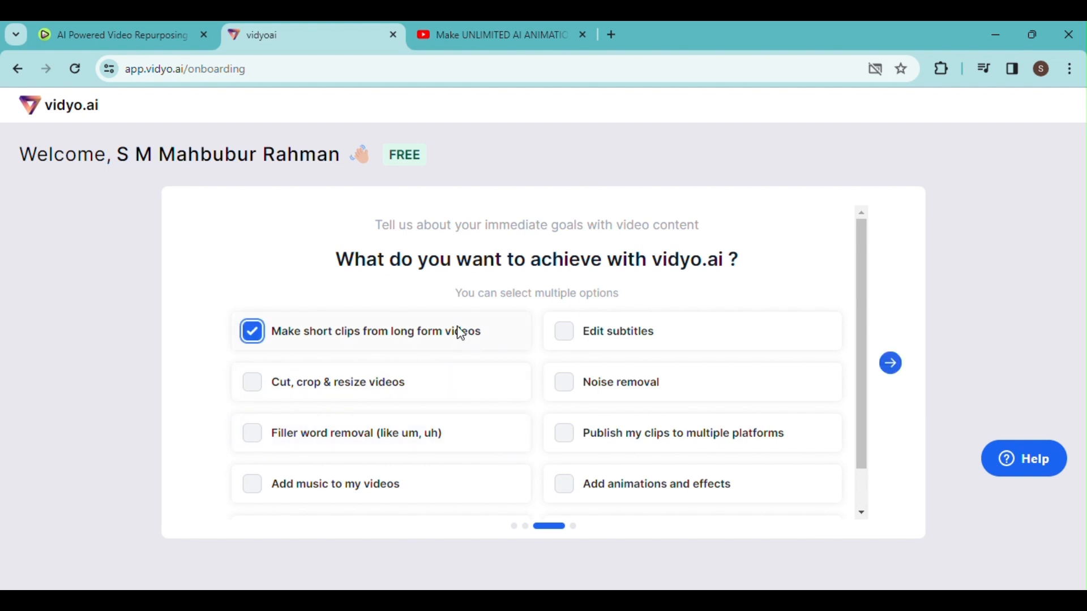
left_click(585, 340)
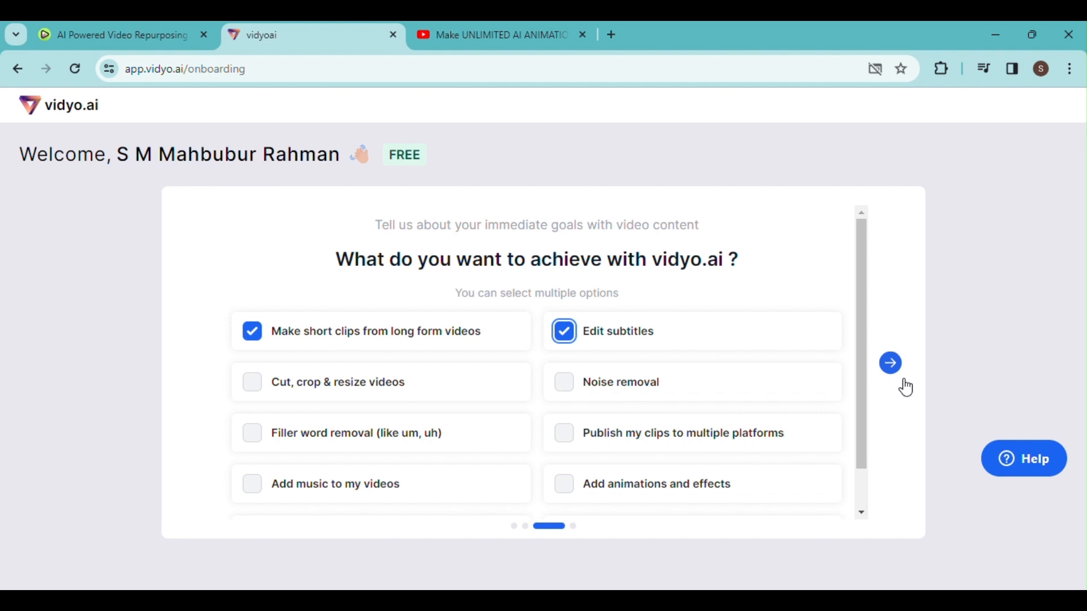
left_click(892, 366)
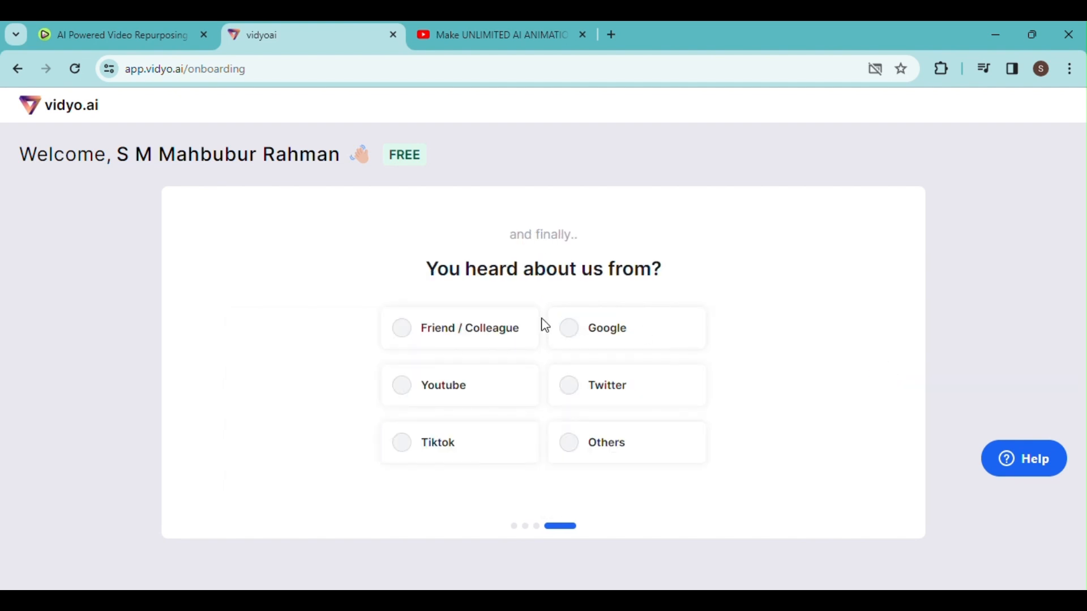
left_click(427, 393)
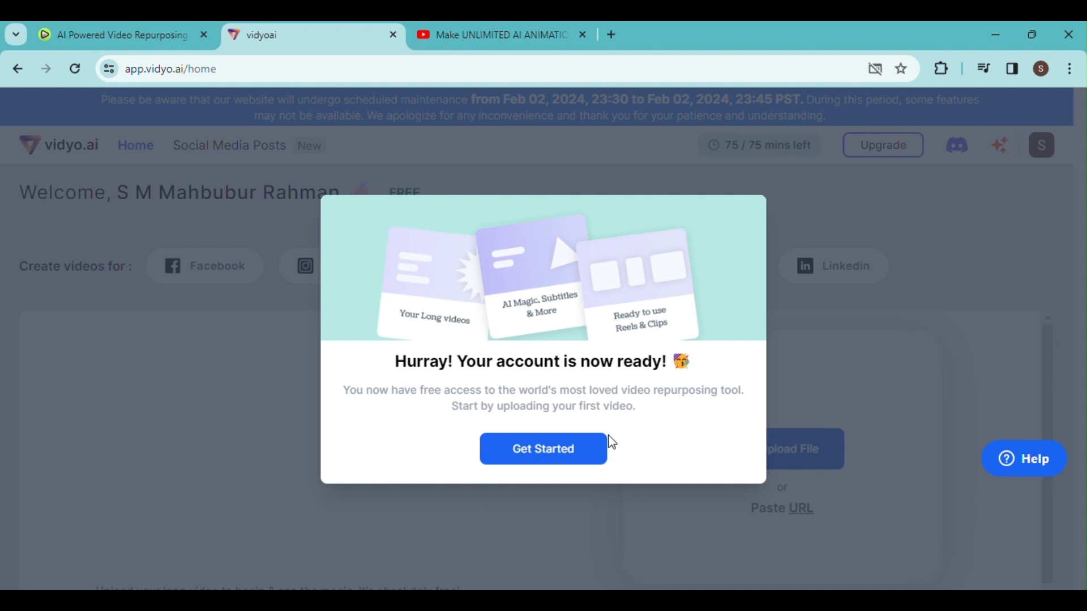
left_click(559, 458)
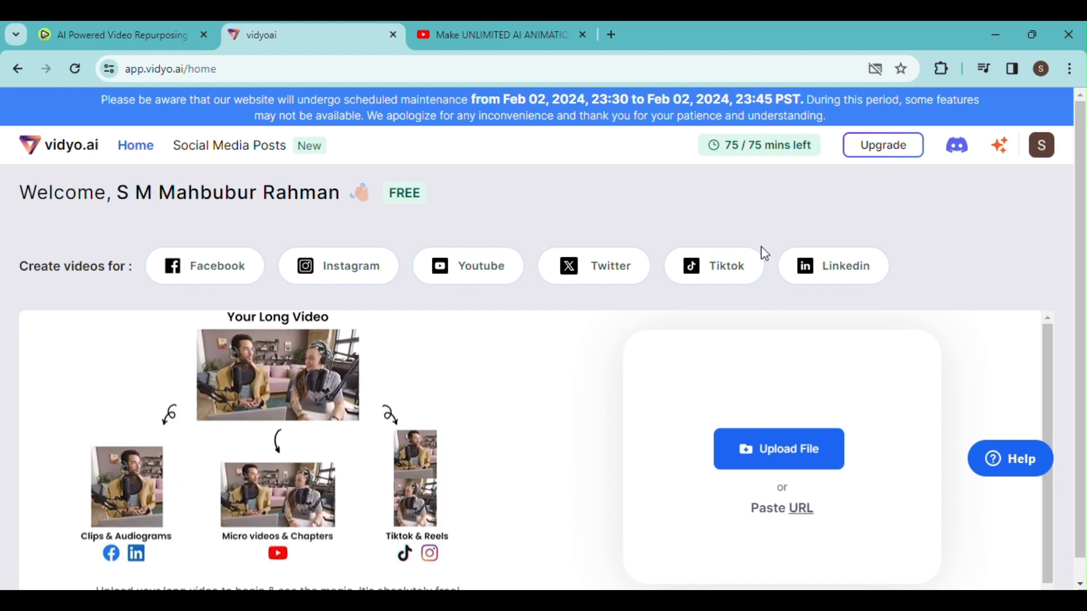
- Import the AI animation bedtime stories video using its link copied from the open YouTube page
mouse_move(735, 158)
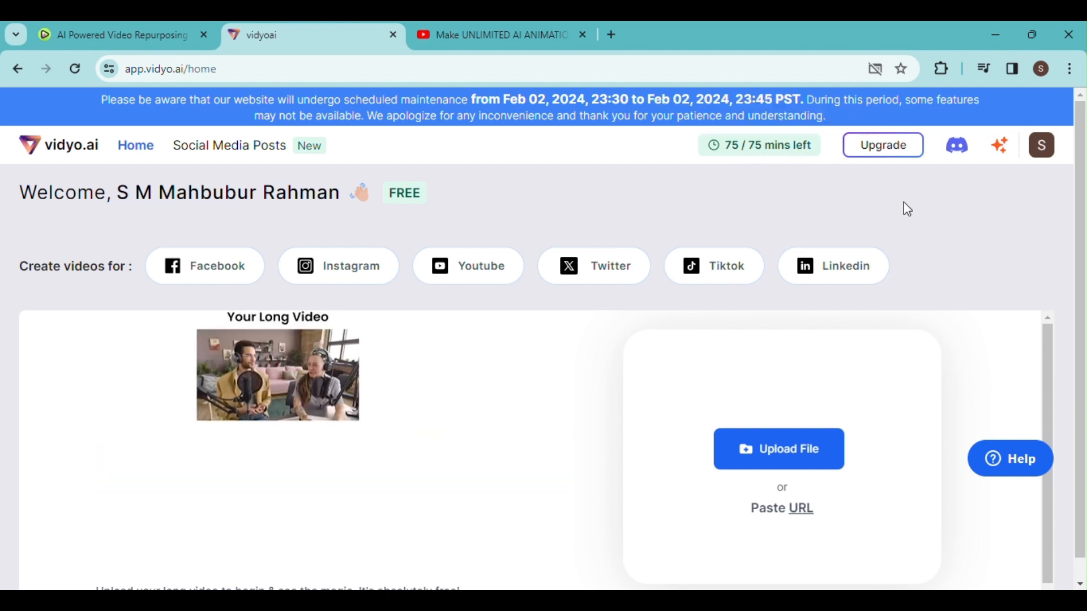
key("ctrl+minus")
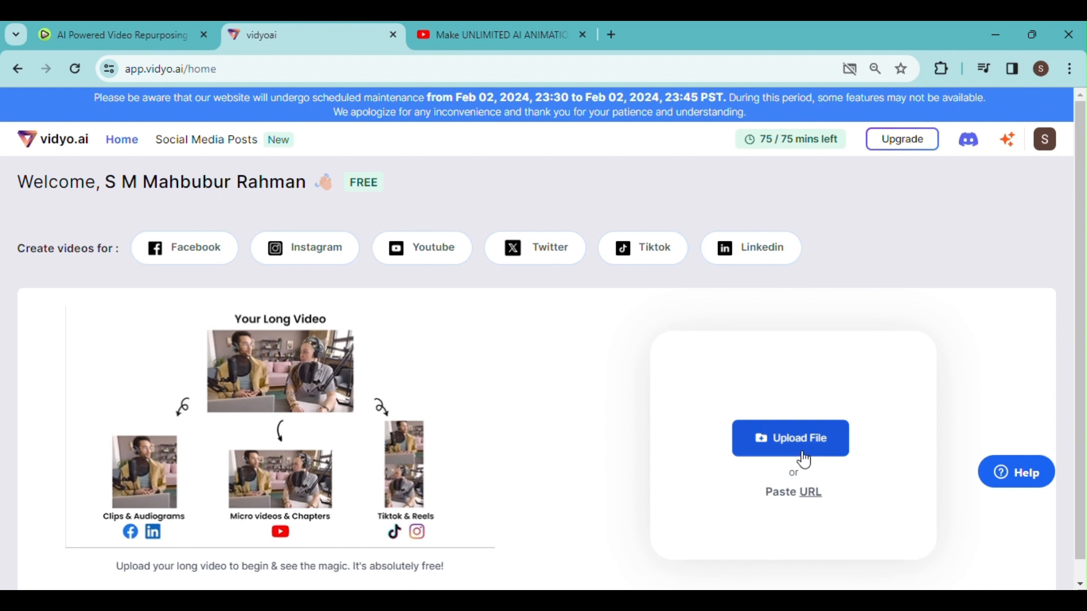
left_click(810, 498)
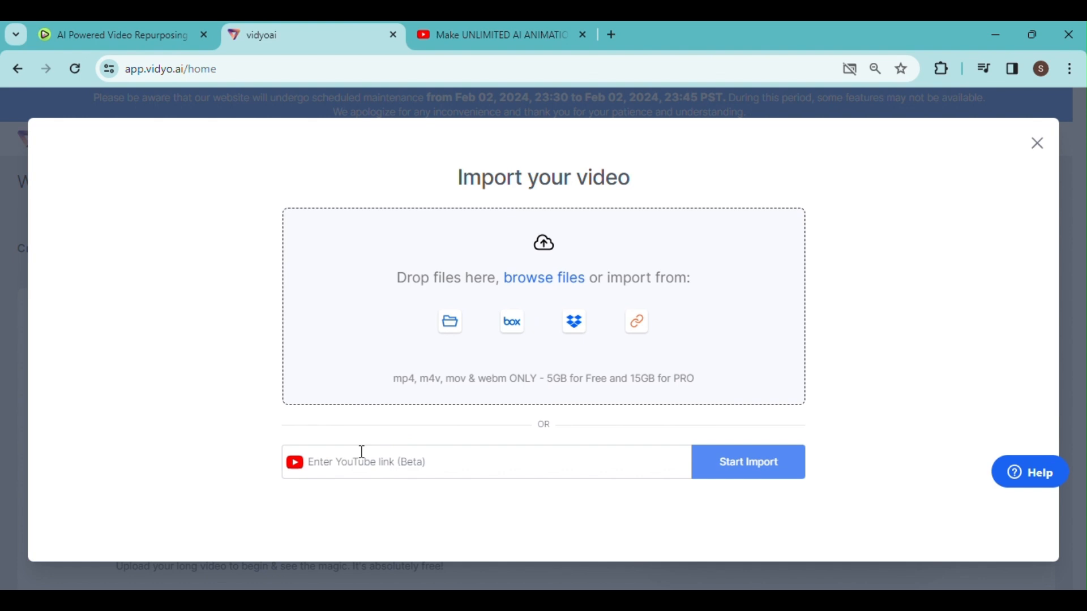
key("ctrl+Tab")
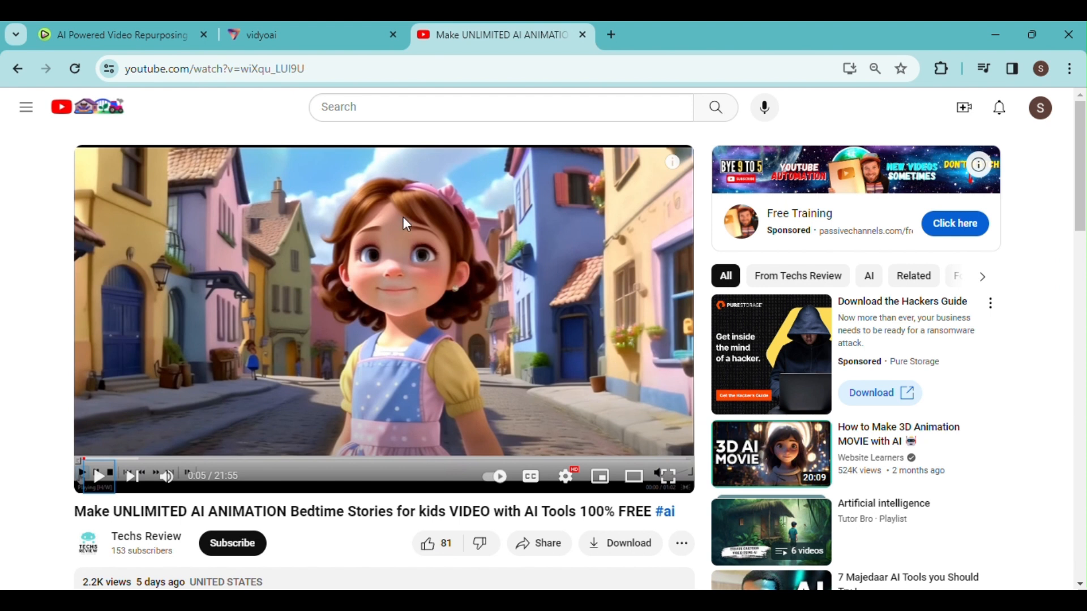
left_click(333, 69)
key("ctrl+c")
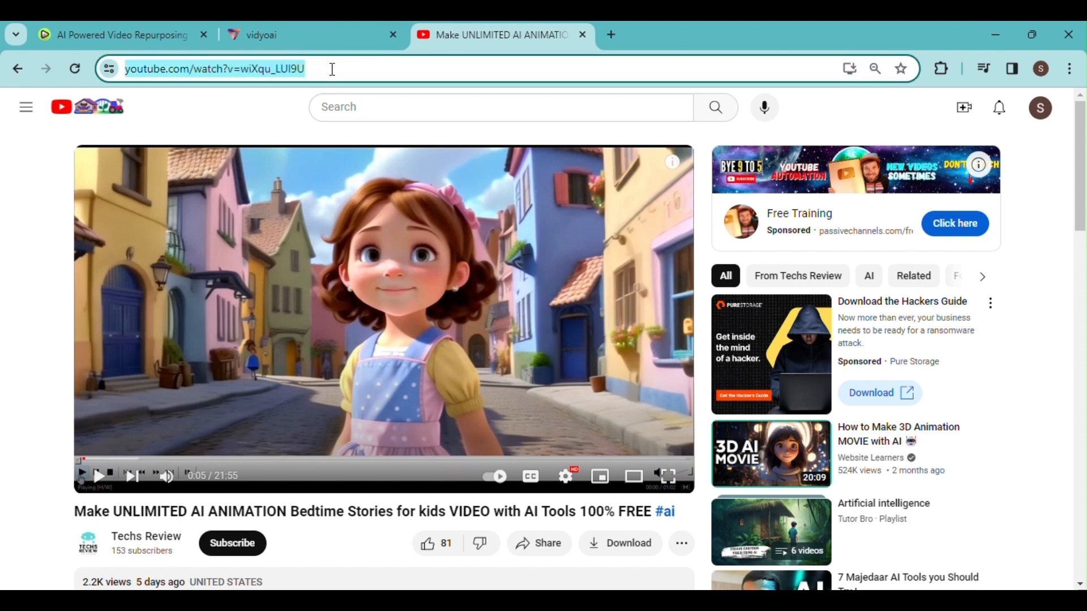
left_click(307, 27)
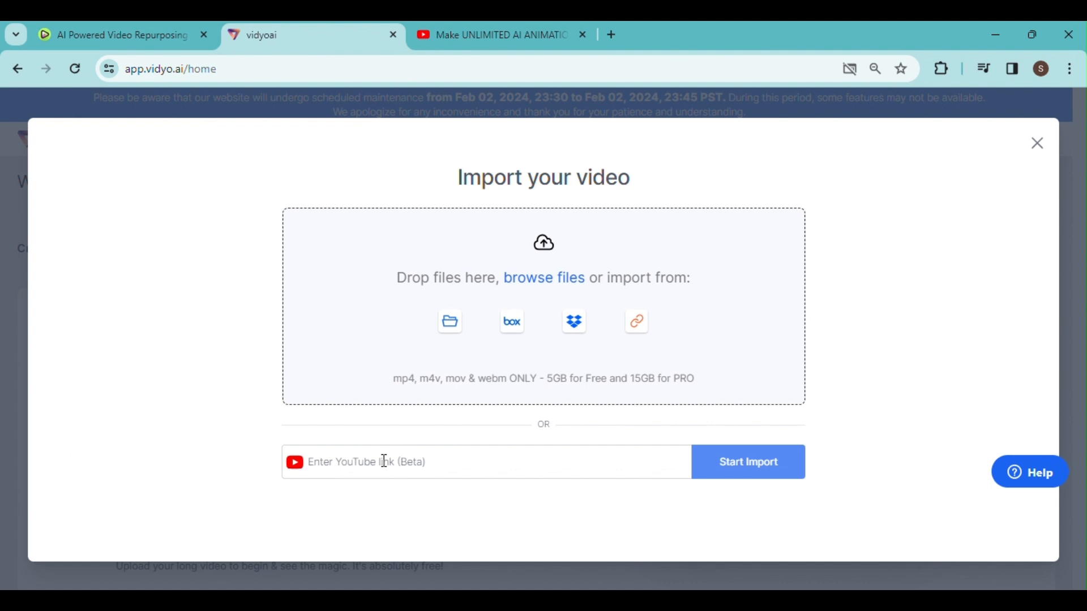
key("ctrl+v")
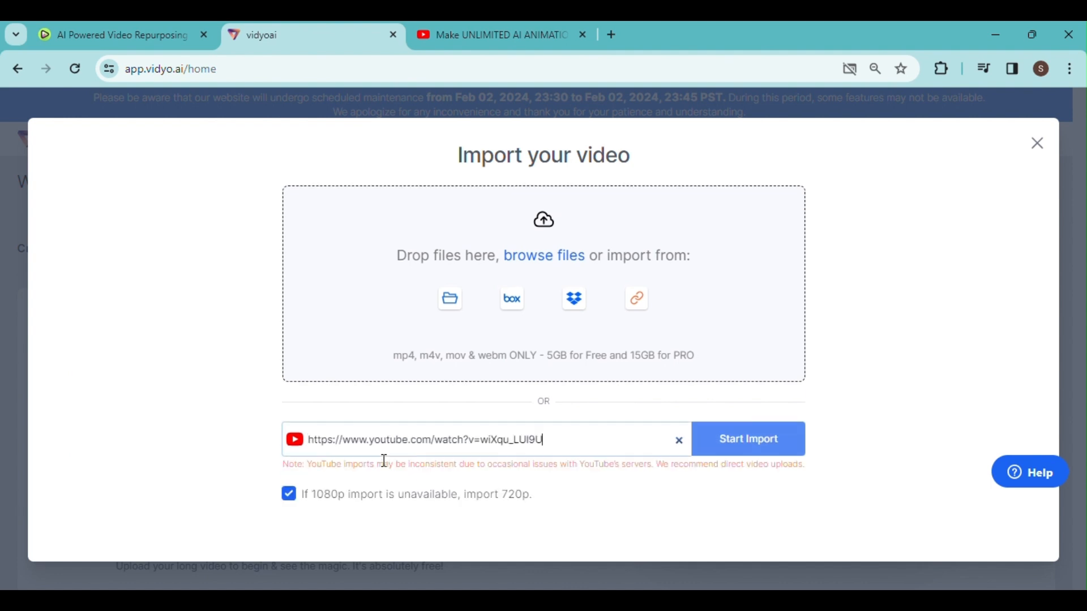
left_click(736, 439)
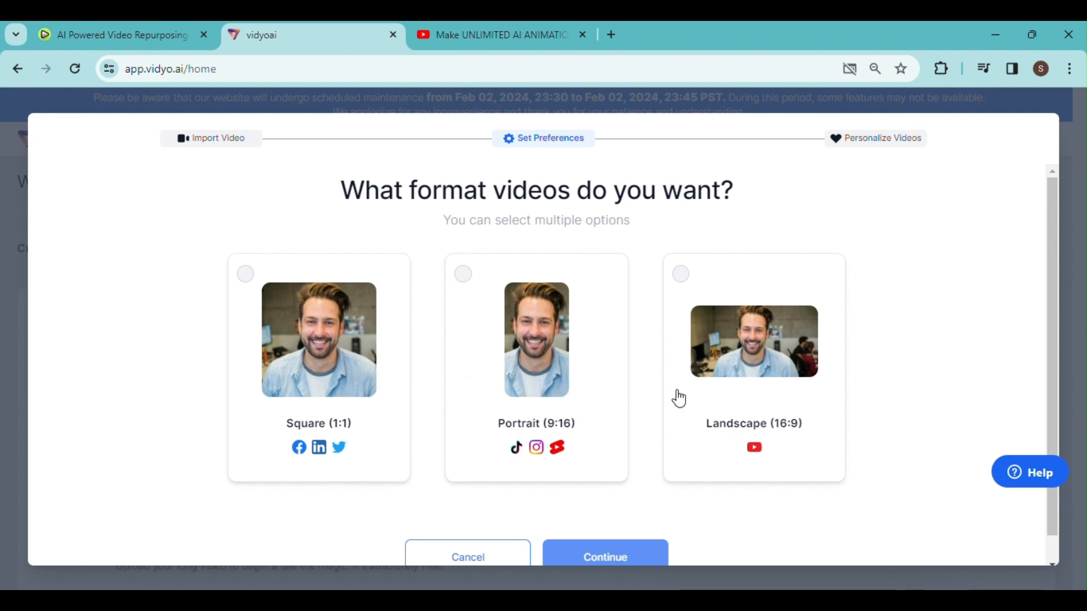
- Choose the Portrait (9:16) video format and select the first three portrait templates
left_click(531, 366)
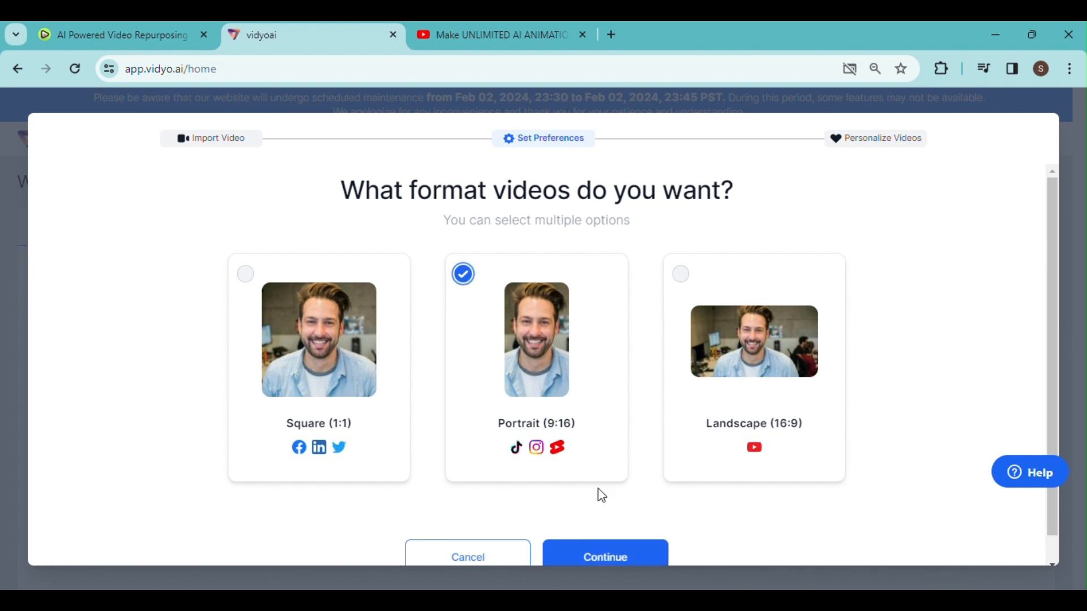
left_click(607, 558)
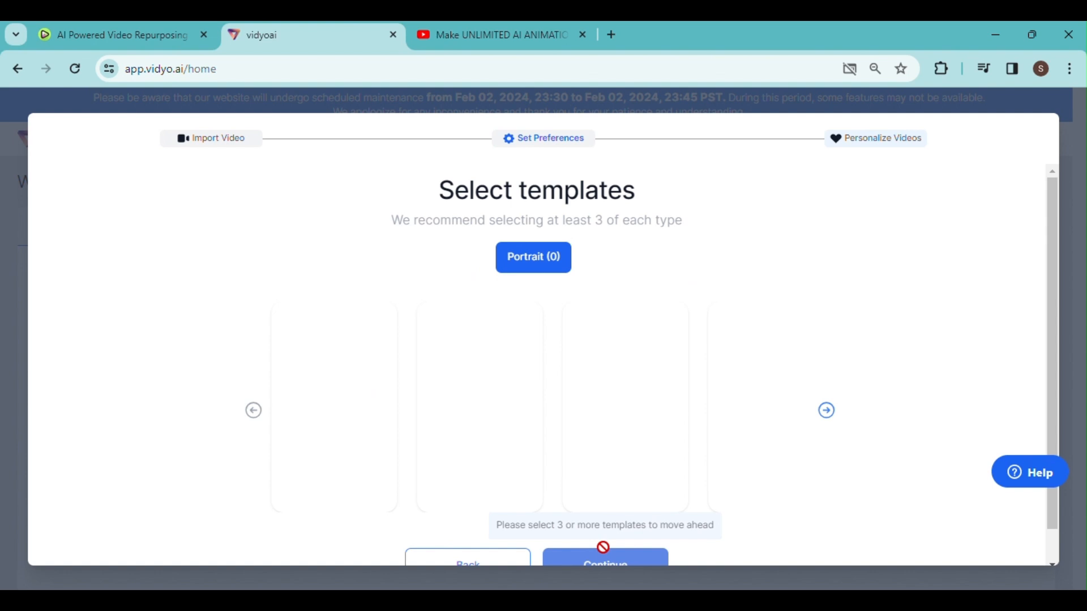
left_click(366, 429)
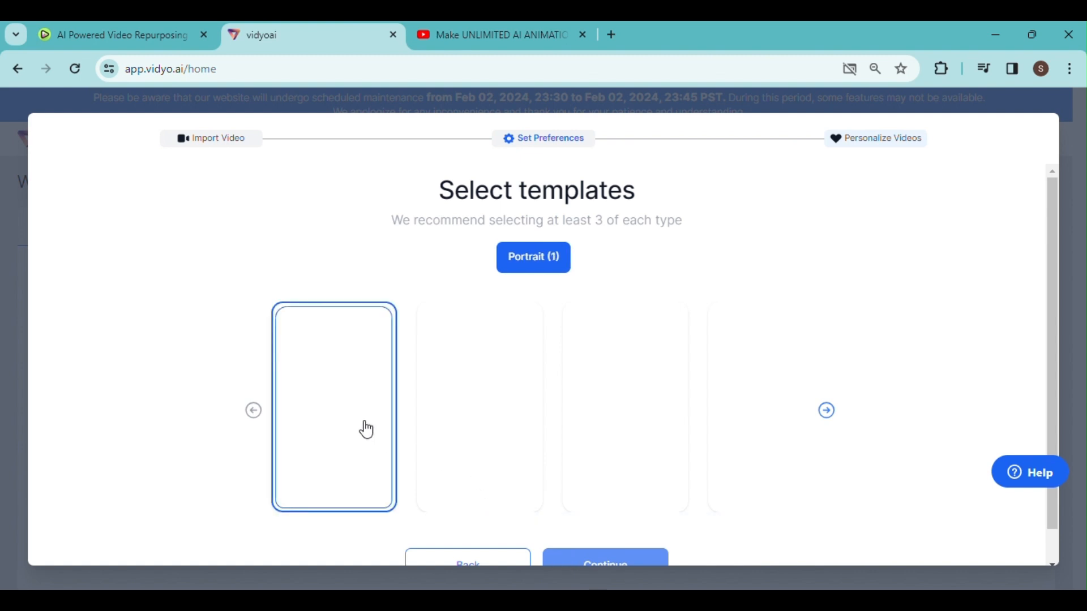
left_click(468, 414)
left_click(597, 417)
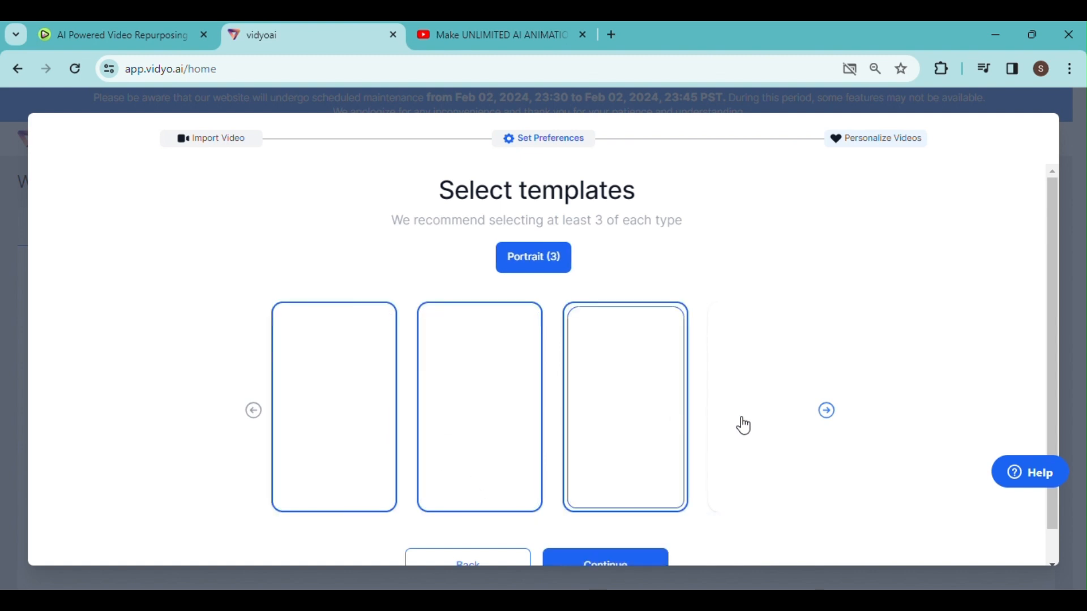
left_click(603, 567)
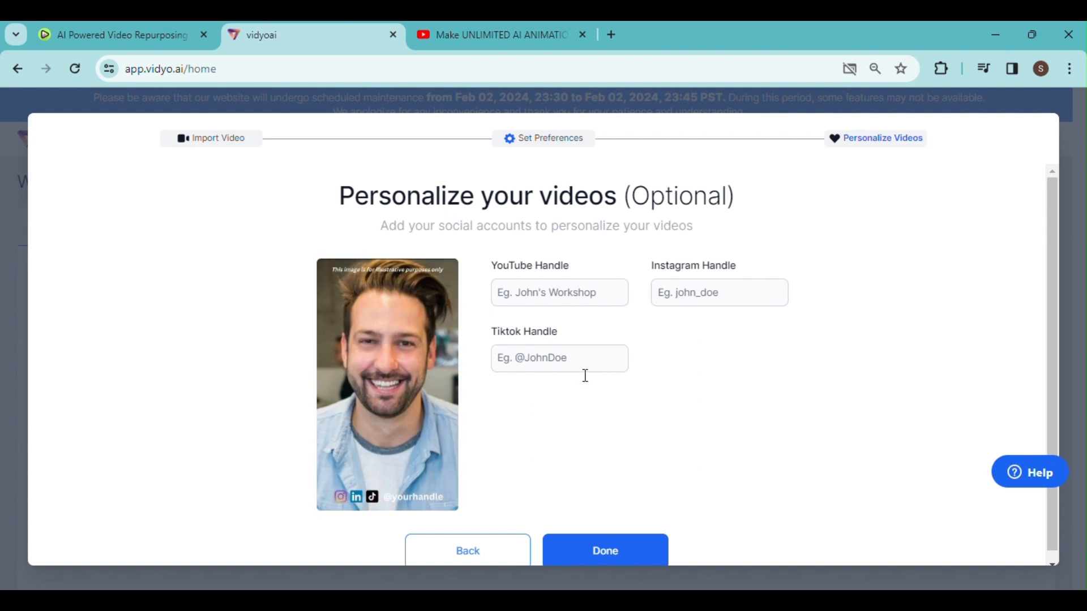
- Complete the import without adding social handles, and open the processed video's generated clips for review from the dashboard
left_click(599, 549)
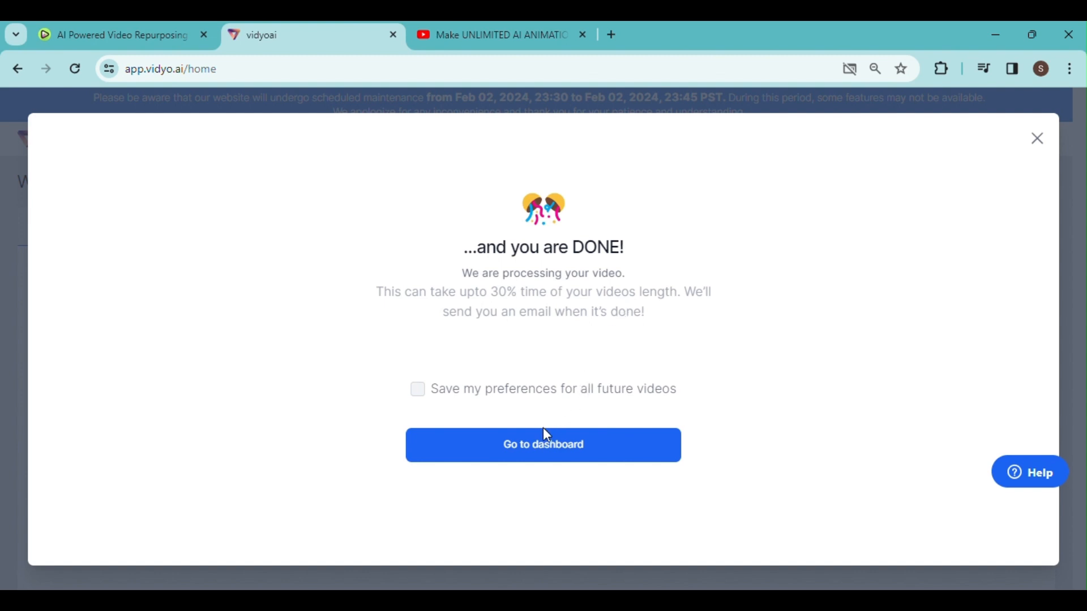
left_click(545, 447)
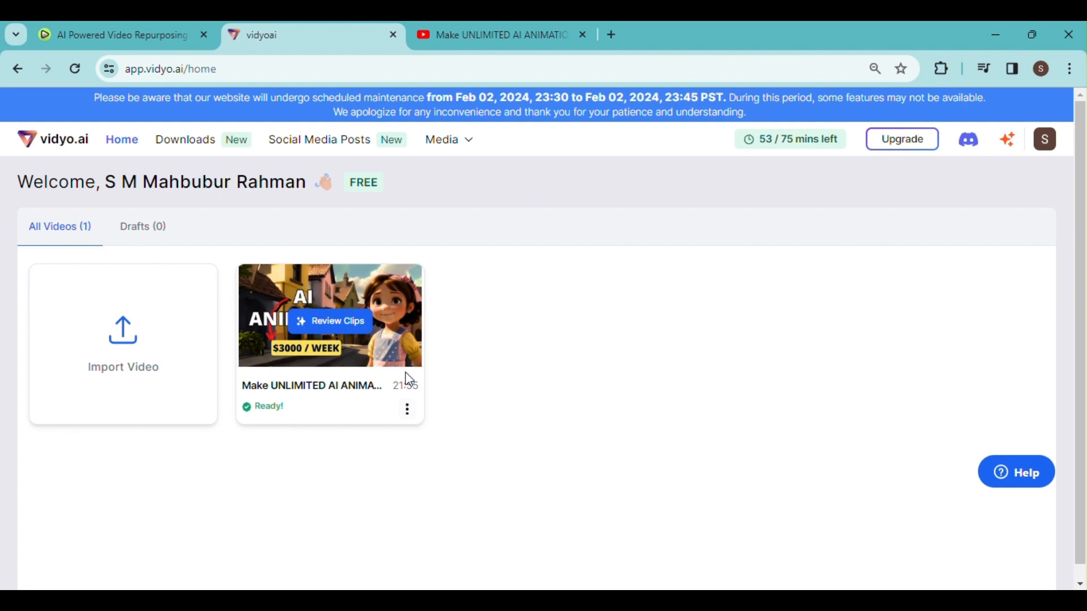
left_click(334, 329)
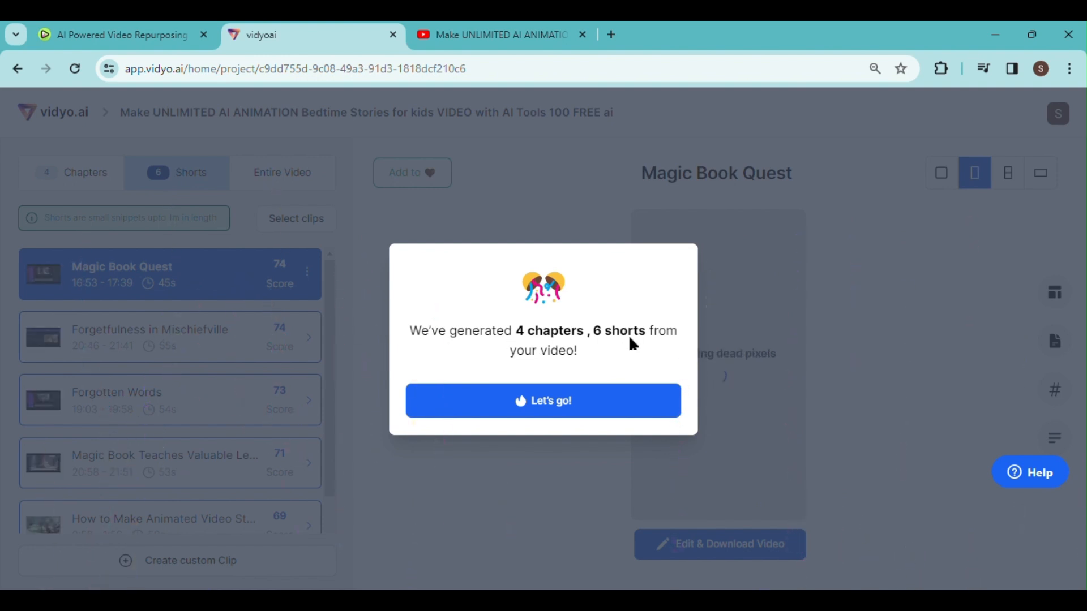
left_click(570, 408)
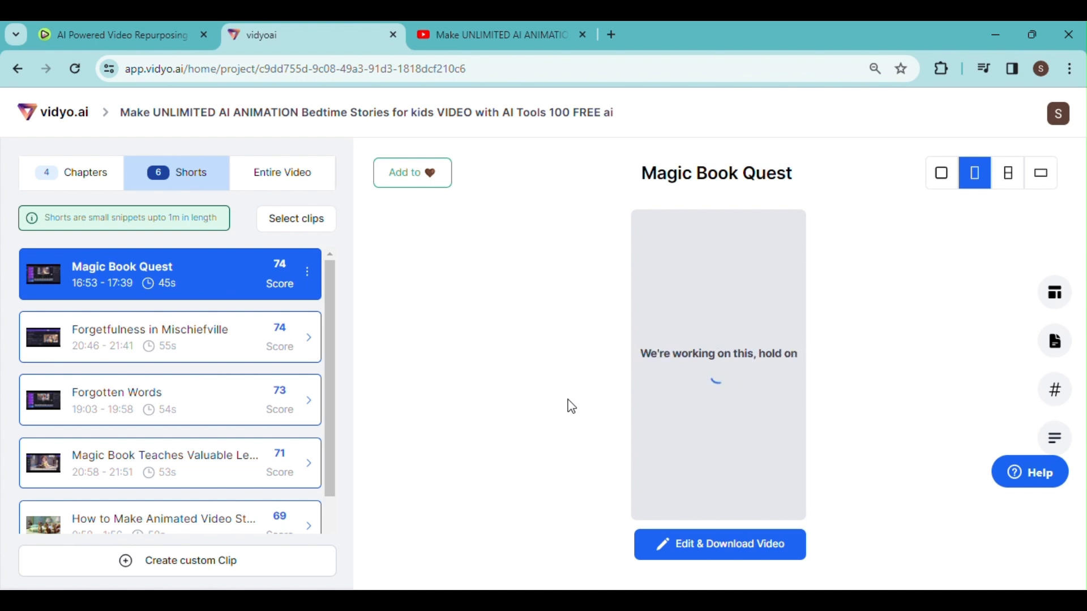
- Examine the generated chapters, shorts and entire video, ending on the list of shorts
left_click(84, 187)
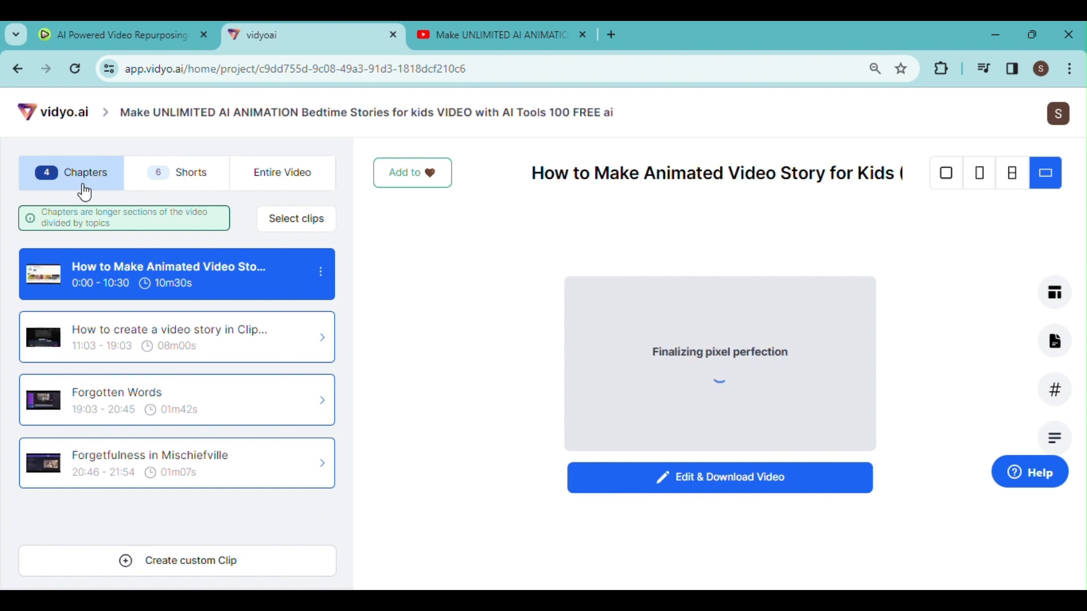
left_click(159, 185)
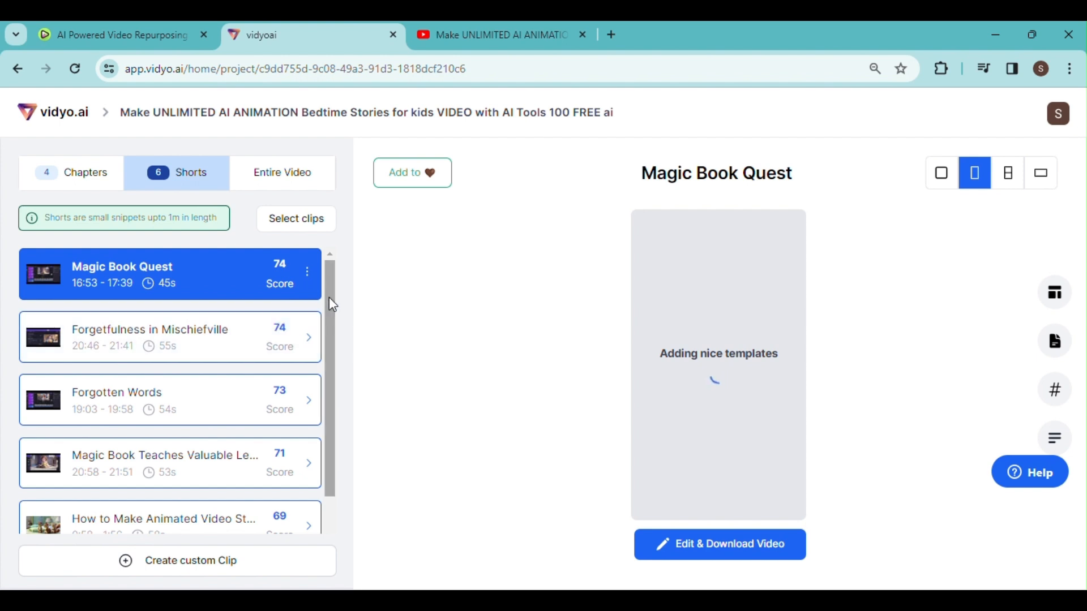
left_click_drag(332, 306, 324, 273)
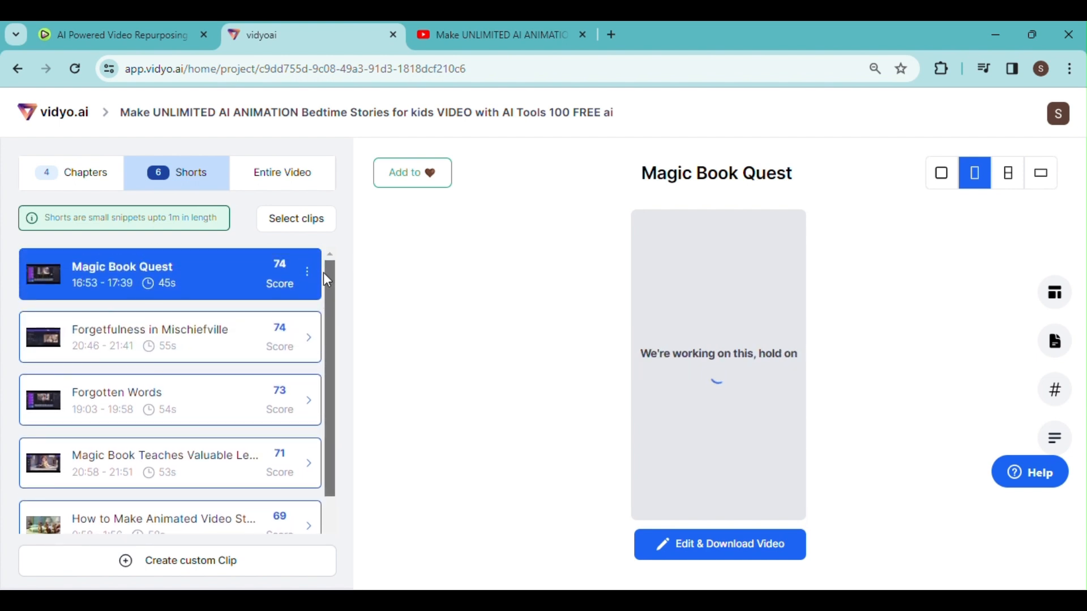
left_click(292, 170)
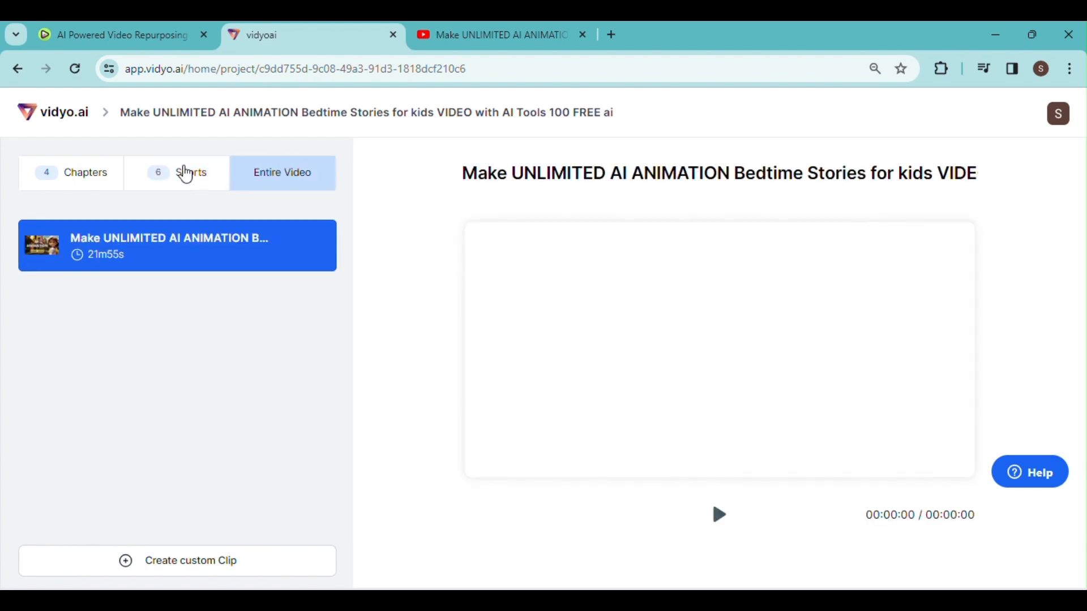
left_click(187, 175)
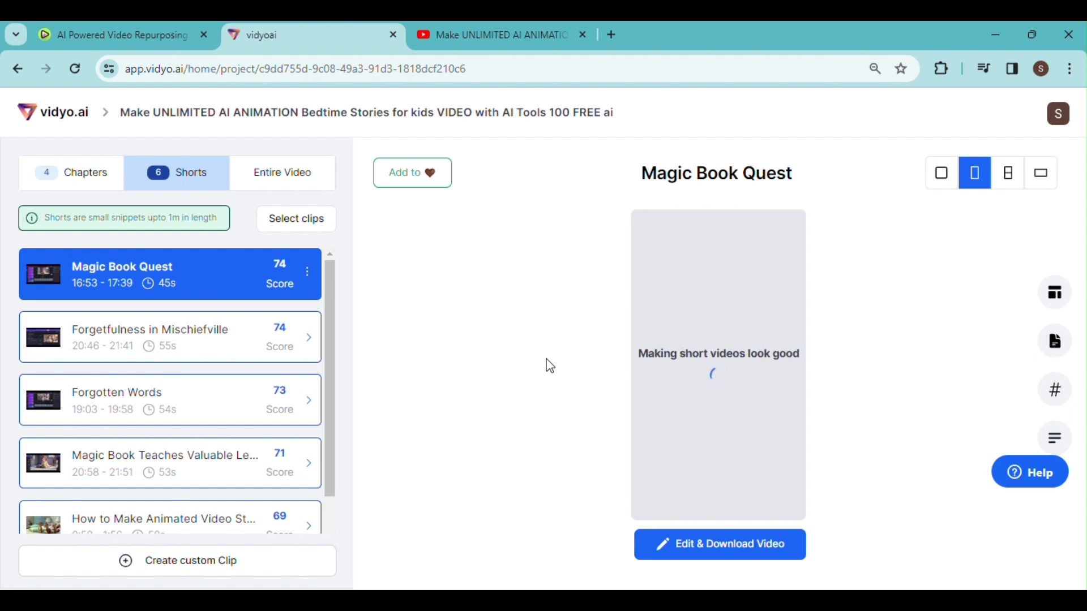
- Open the Magic Book Quest short in the editor and play its first few seconds in the preview
left_click(724, 549)
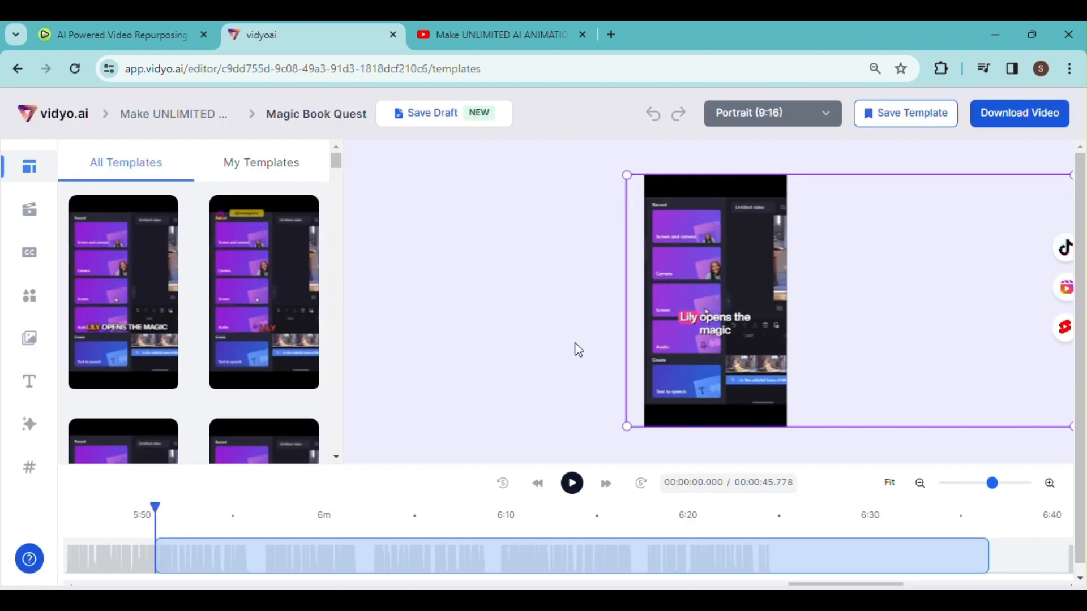
left_click(674, 318)
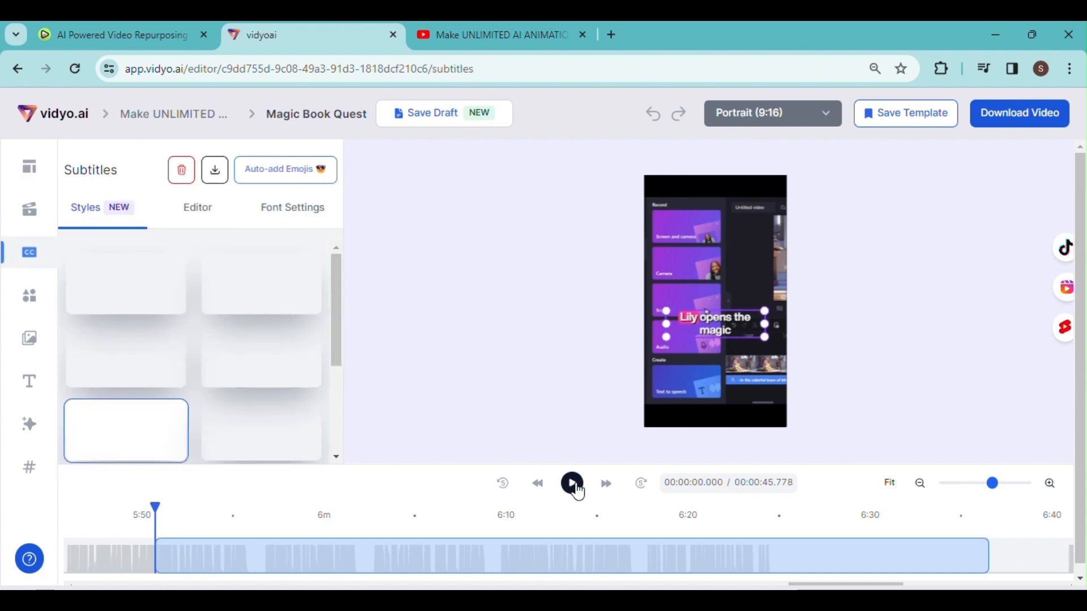
left_click(701, 231)
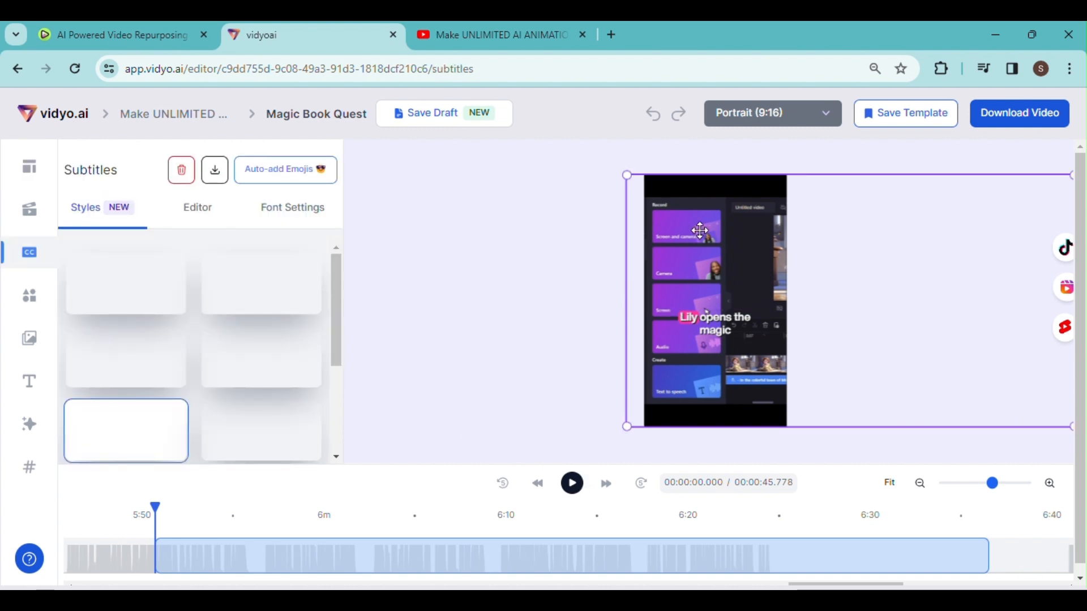
left_click(555, 287)
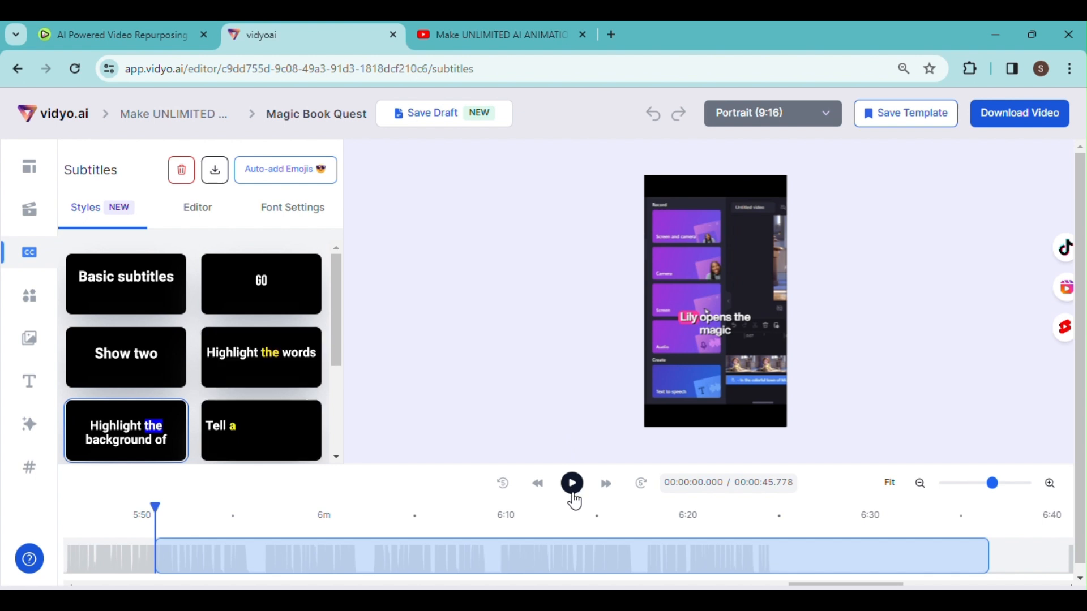
left_click(573, 484)
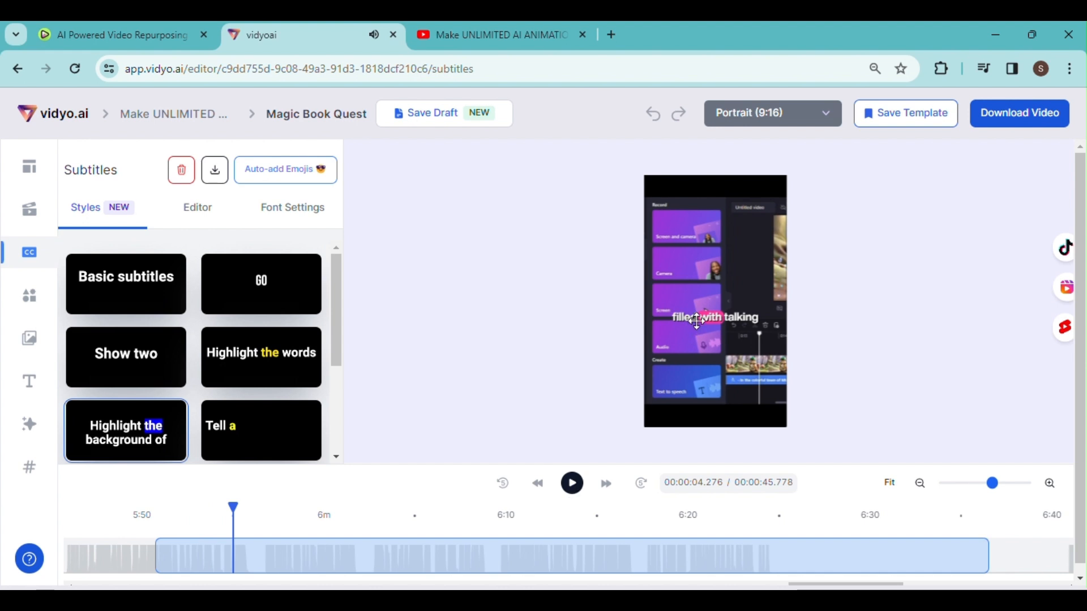
- Shrink and reposition the video layer so the story picture fills the width of the portrait frame and sits centred
left_click(688, 265)
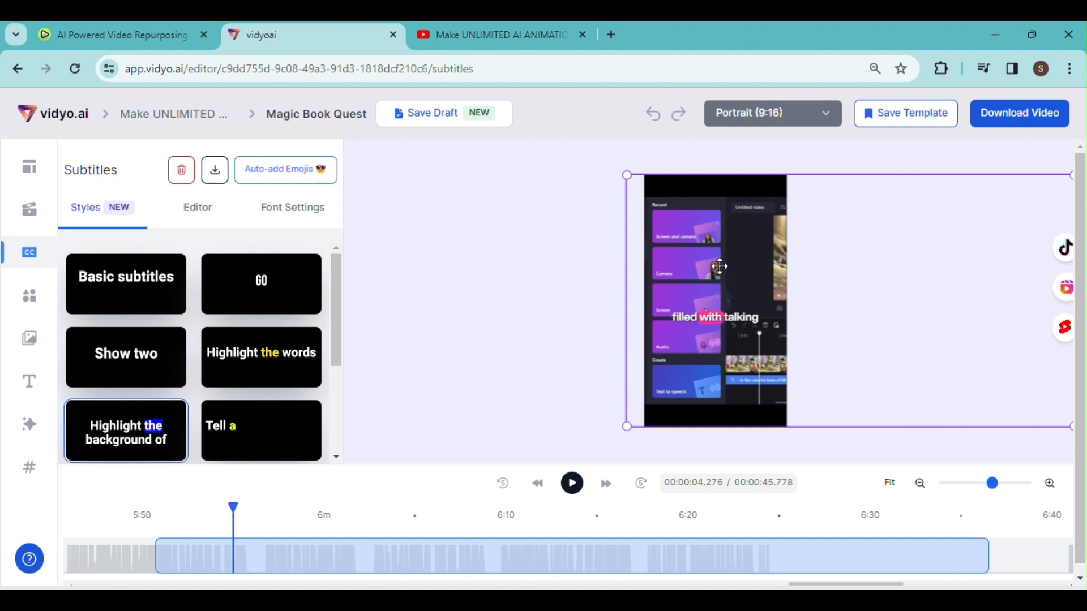
left_click_drag(720, 266, 586, 265)
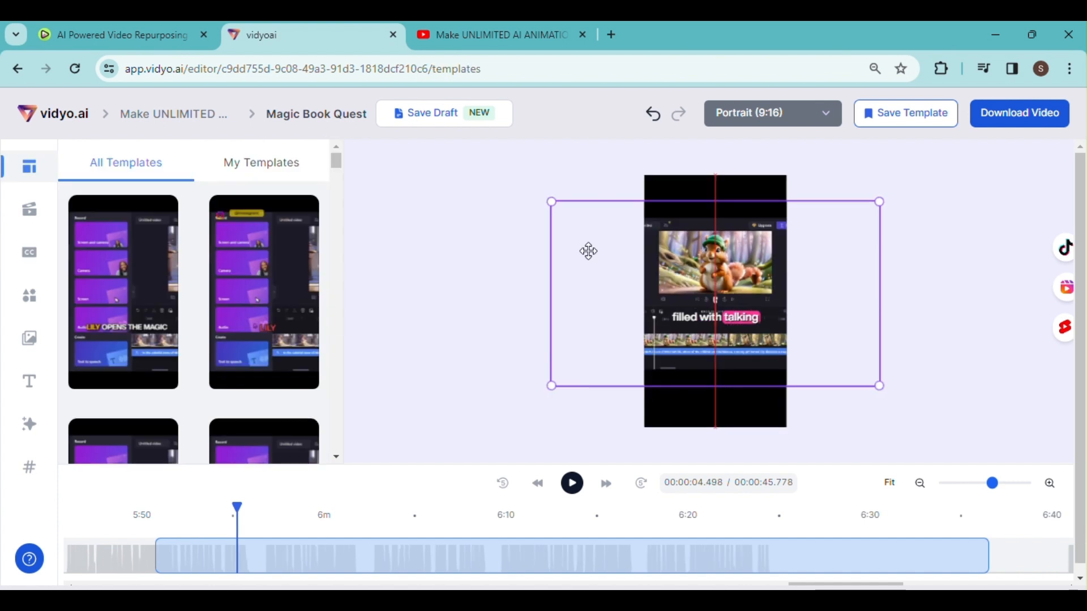
left_click_drag(589, 251, 583, 250)
left_click_drag(550, 203, 527, 183)
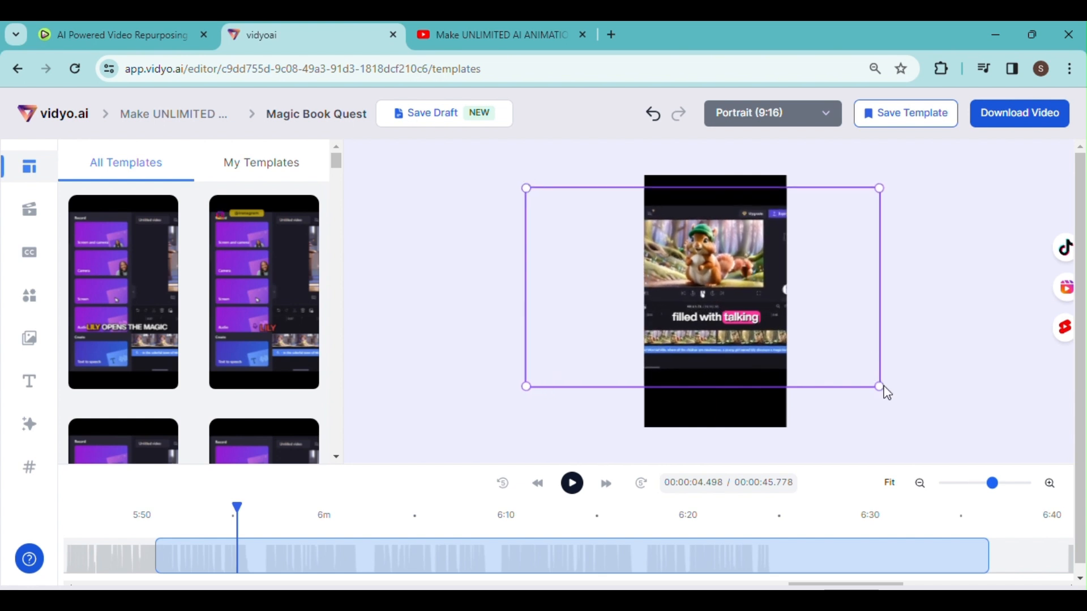
left_click_drag(881, 386, 911, 404)
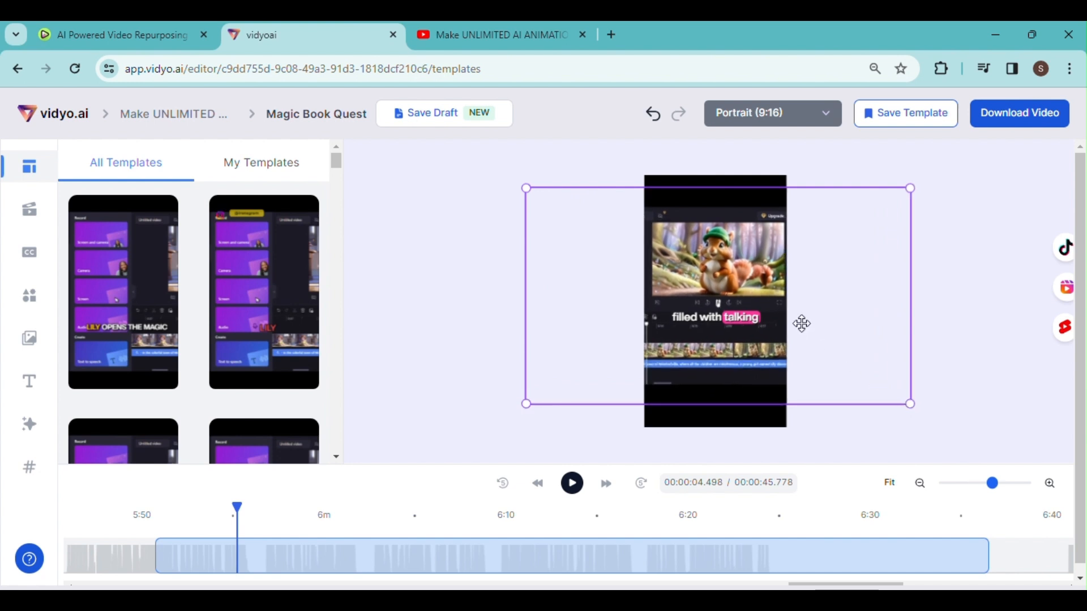
left_click_drag(748, 280, 745, 280)
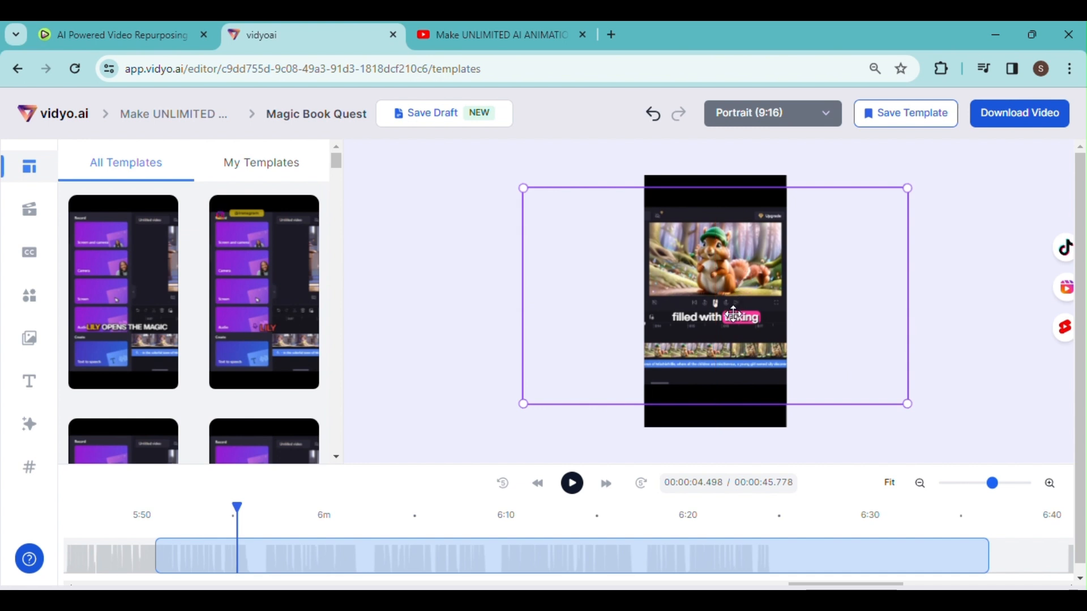
- Place the subtitles just below the story picture, between it and the clip strip
left_click(715, 318)
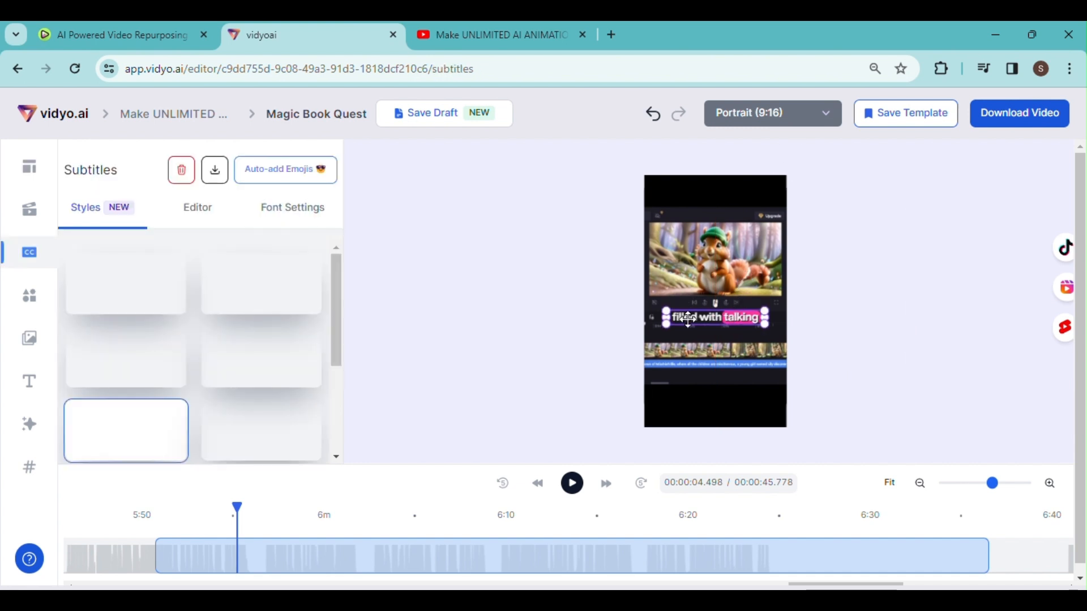
left_click_drag(692, 317, 694, 389)
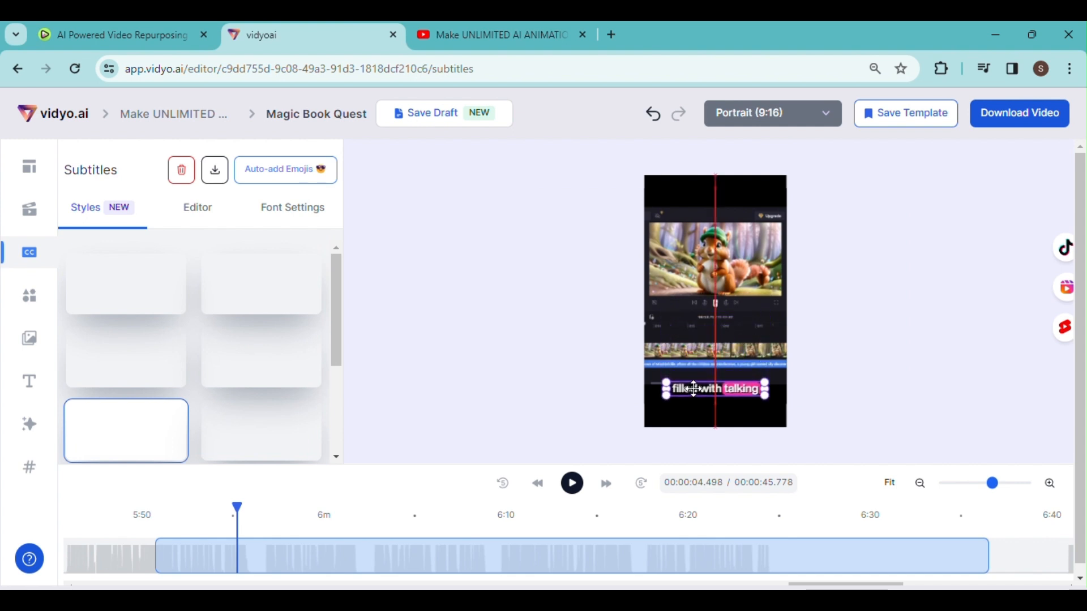
left_click_drag(694, 354, 694, 325)
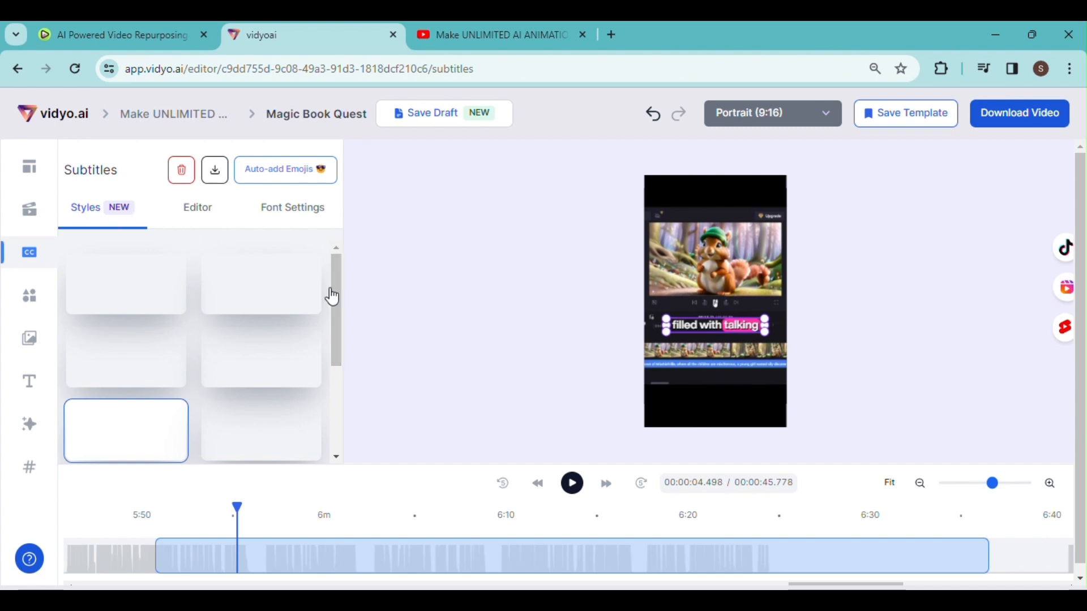
- Try the "Highlight random words" subtitle style, and settle on the style previewed as "Tell a"
mouse_move(338, 331)
left_mouse_down()
mouse_move(338, 388)
mouse_move(334, 320)
left_mouse_up()
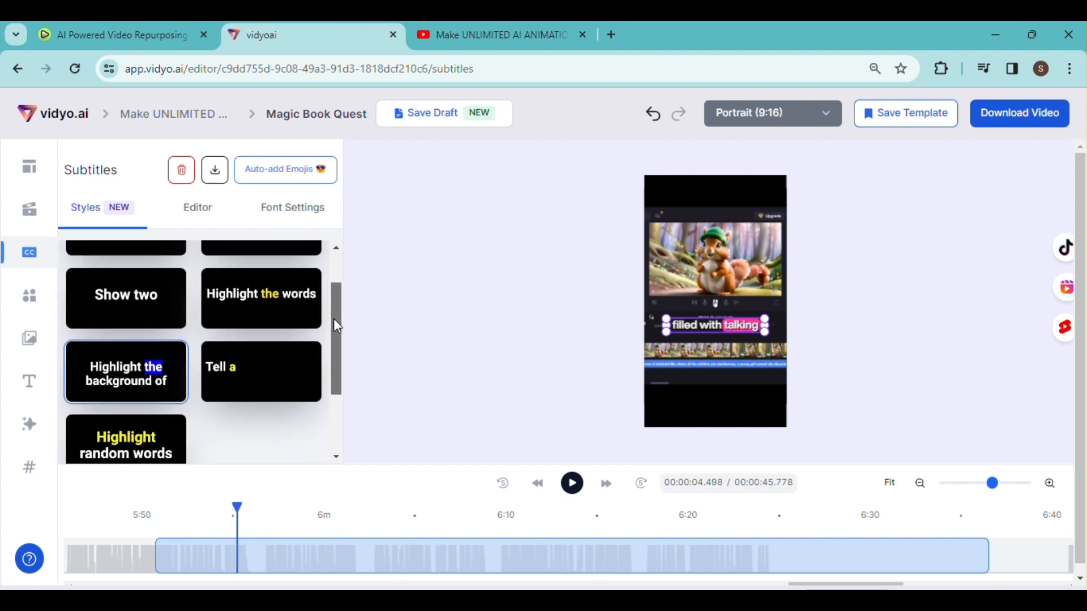
left_click_drag(338, 327, 336, 340)
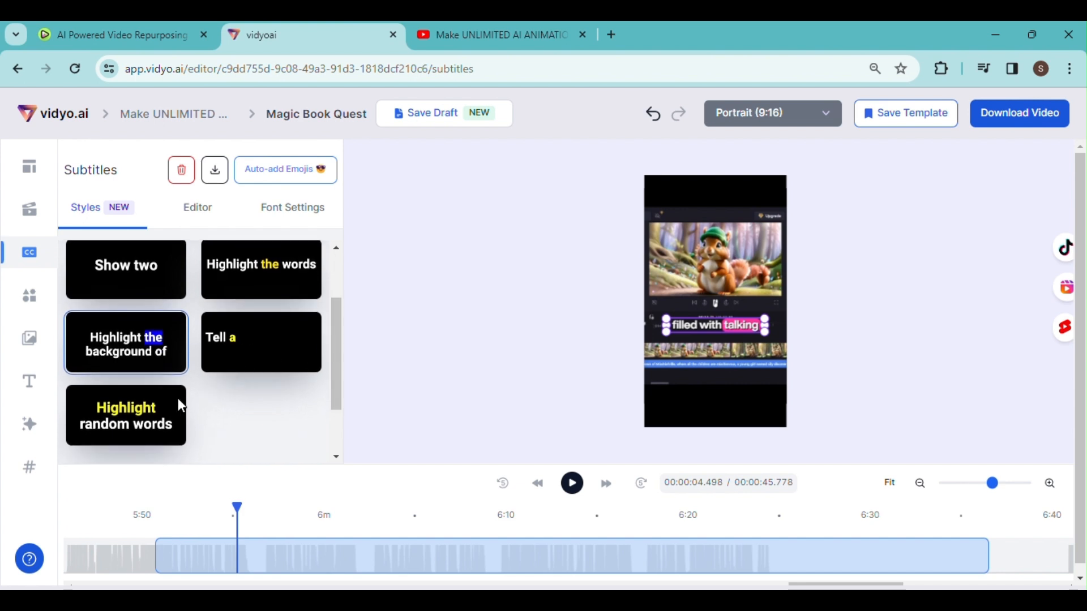
left_click(142, 415)
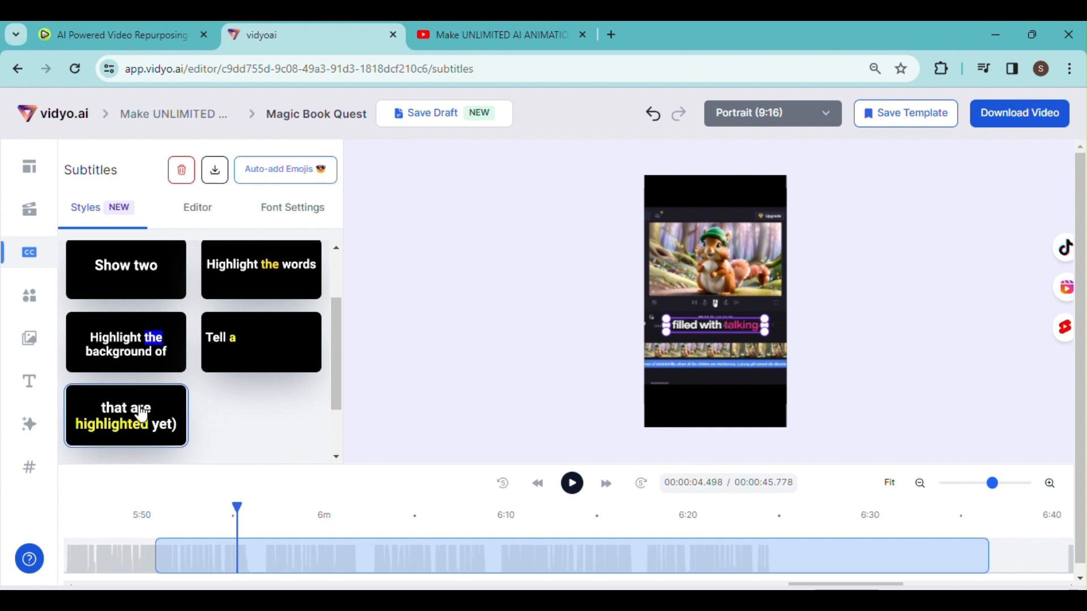
left_click(236, 354)
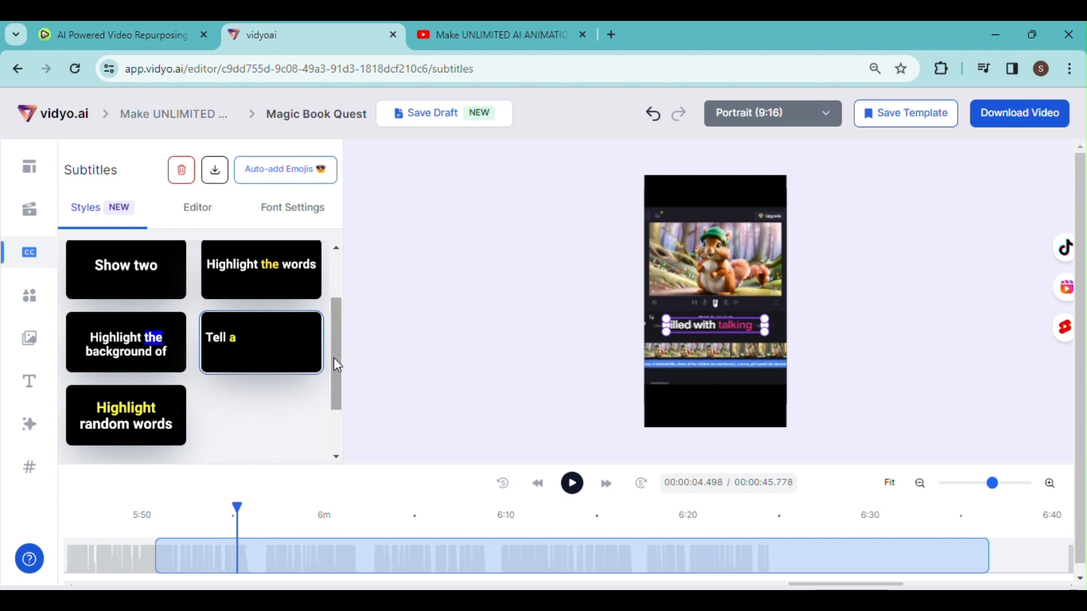
- Set the subtitle effect color to yellow FFDE59
left_click_drag(339, 361, 334, 391)
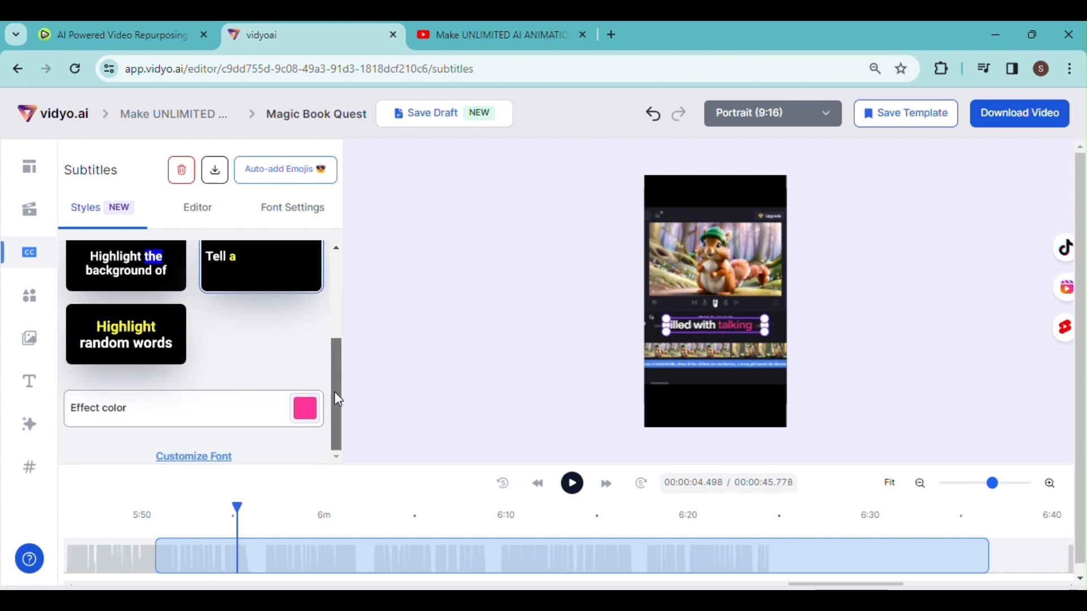
left_click(305, 408)
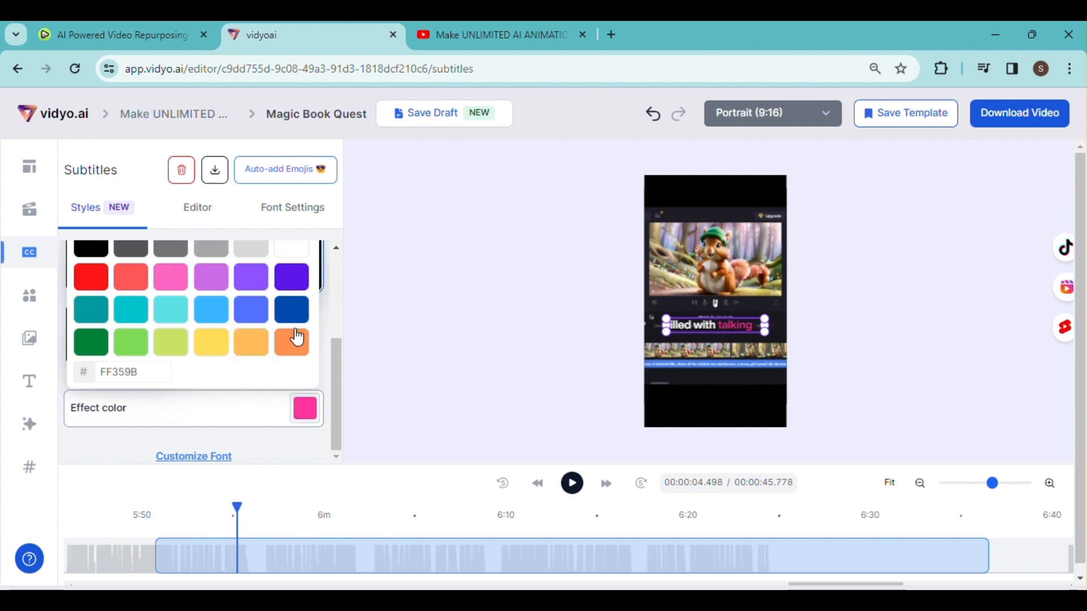
left_click(211, 353)
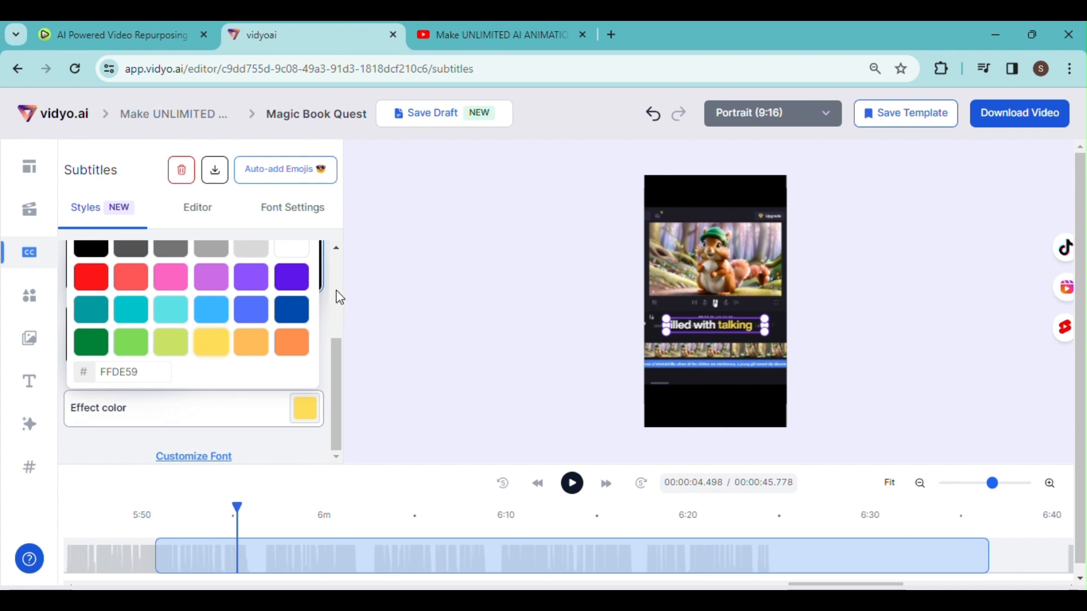
scroll(338, 255, "up", 10)
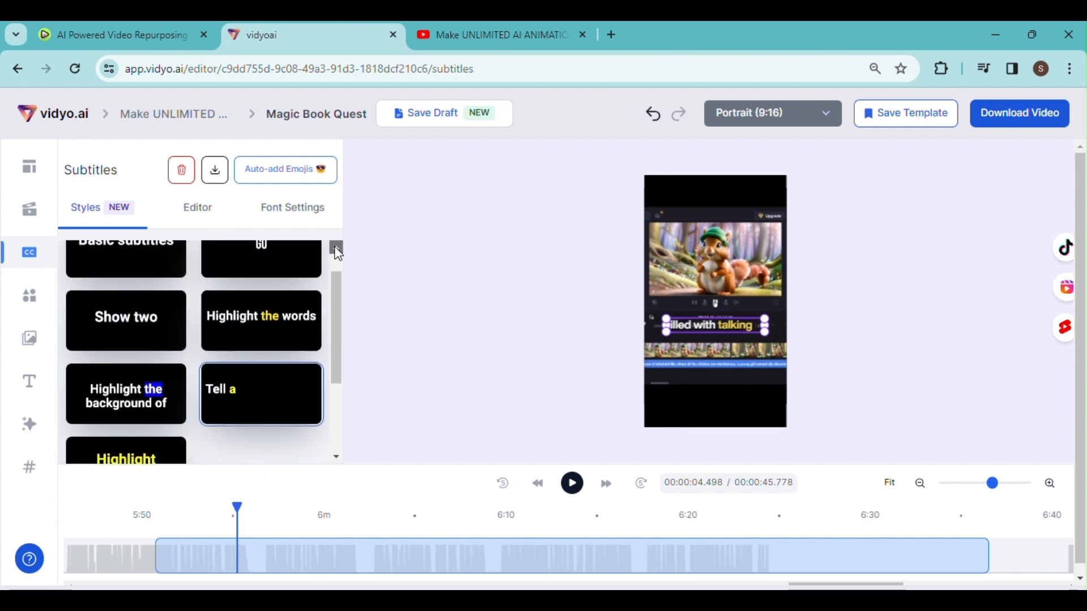
- Change the subtitle font to THEBOLDFONT and widen the subtitle box so the text fits on one line
left_click(291, 211)
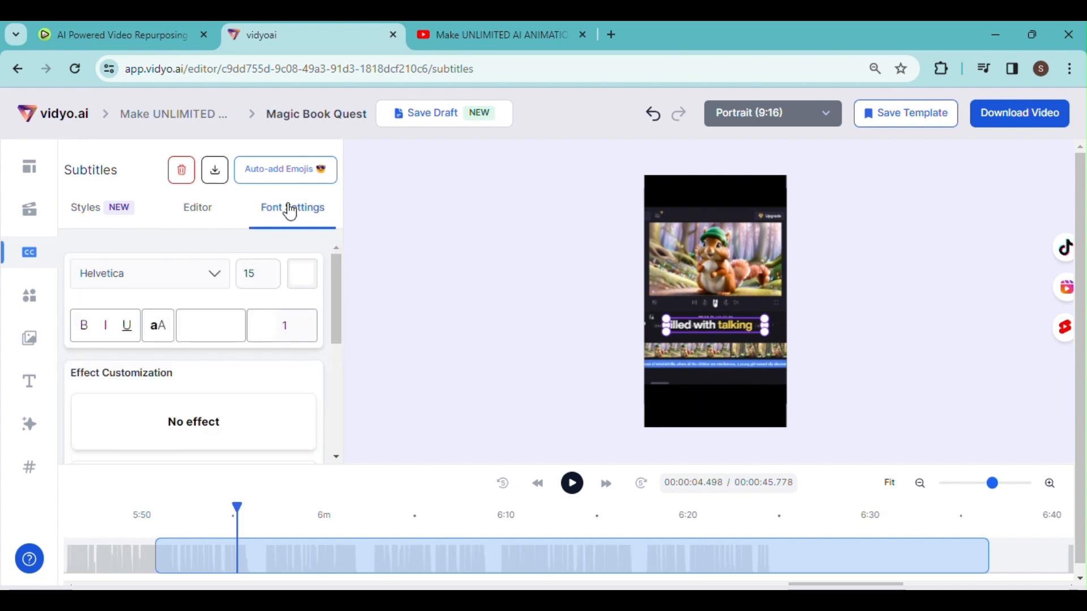
left_click(222, 279)
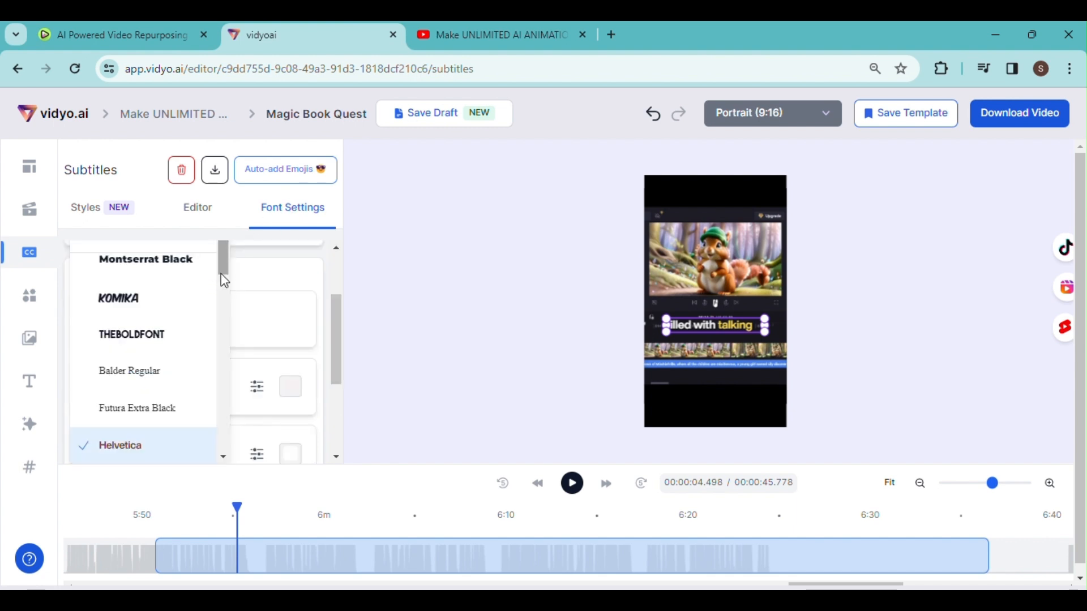
left_click(163, 347)
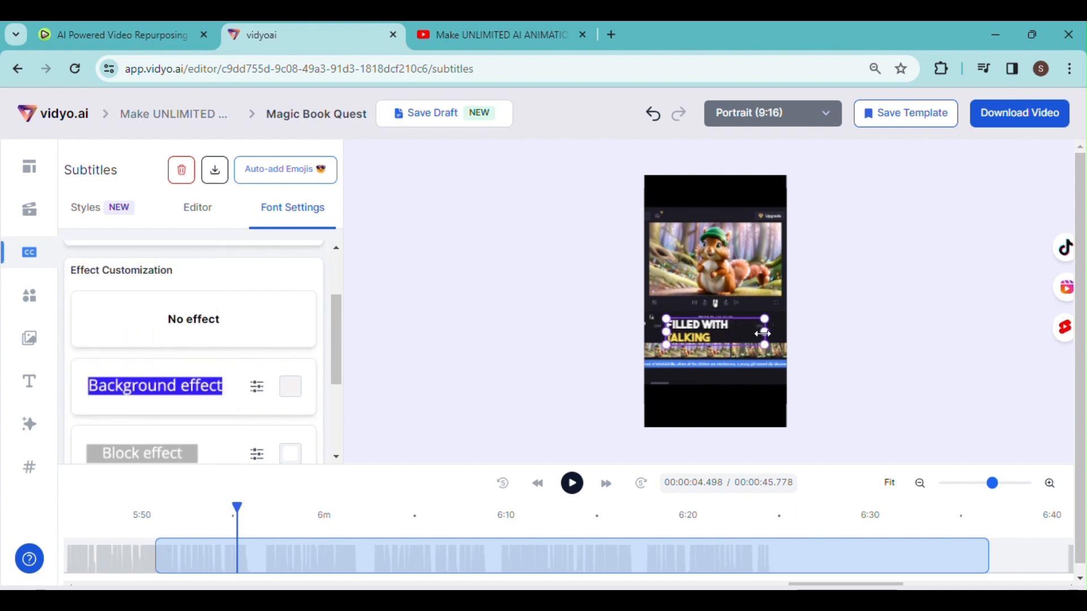
left_click_drag(775, 332, 699, 324)
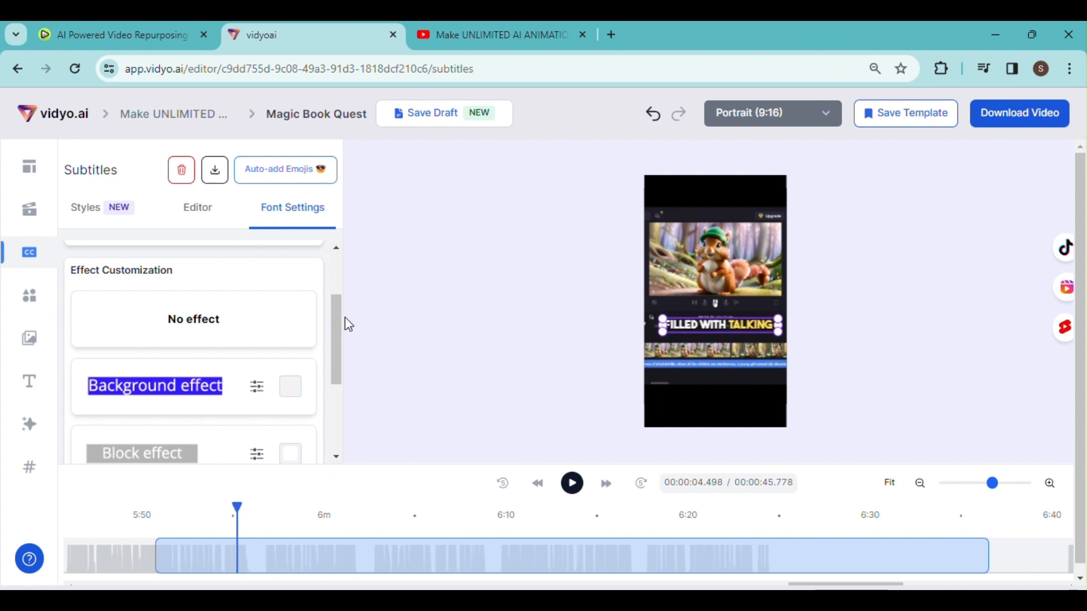
- Look over the subtitle effects and play the clip from about 1 second to check the restyled subtitles
left_click_drag(336, 318, 337, 398)
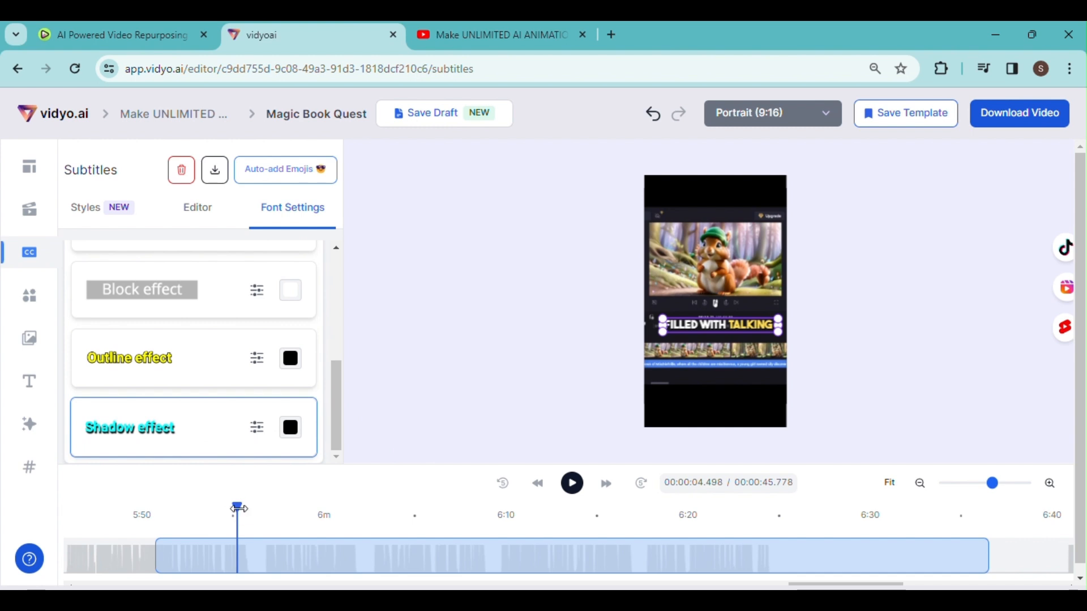
left_click_drag(205, 506, 178, 506)
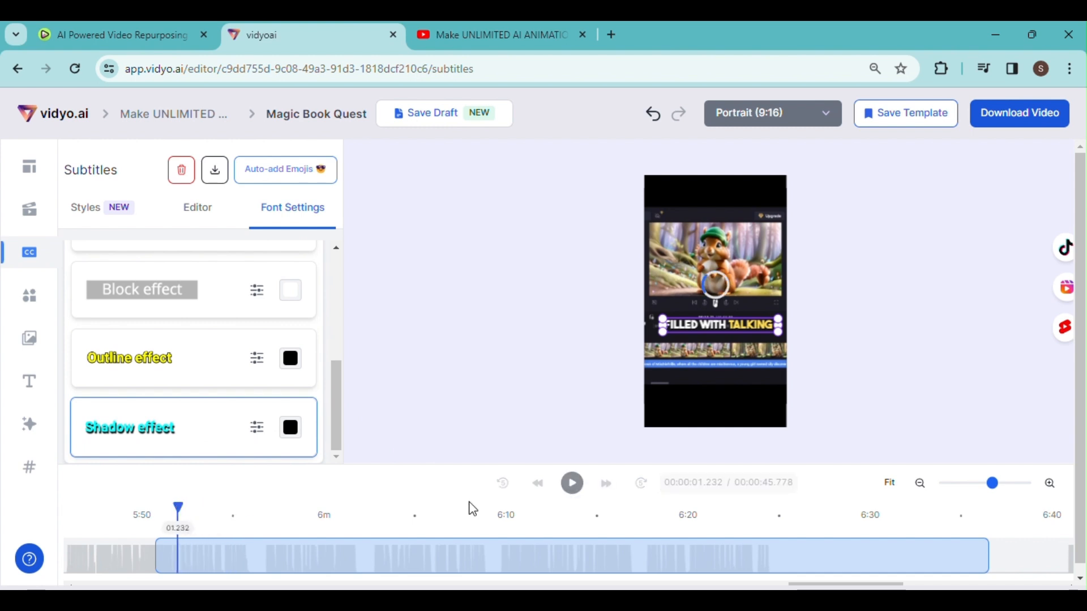
left_click(573, 485)
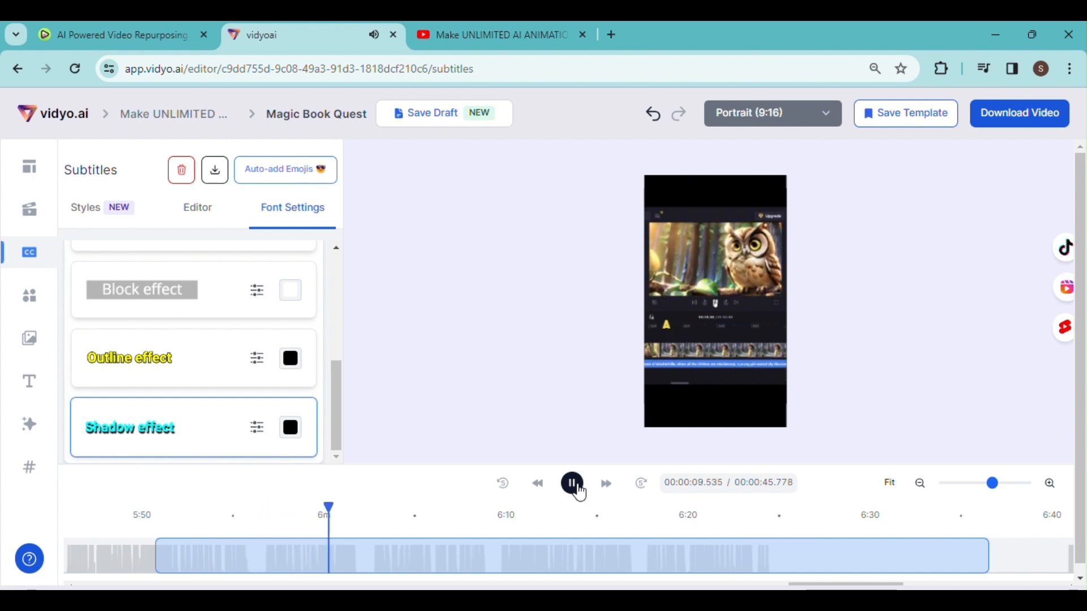
left_click(575, 485)
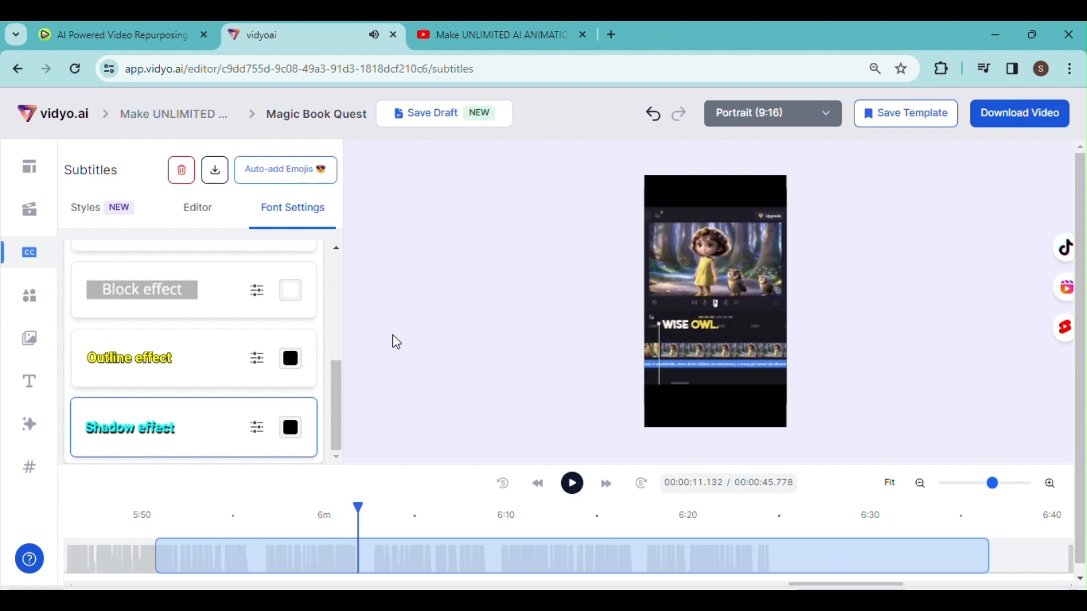
- Center-align the subtitle text and play the clip on to about 22 seconds to check it
scroll(345, 274, "up", 5)
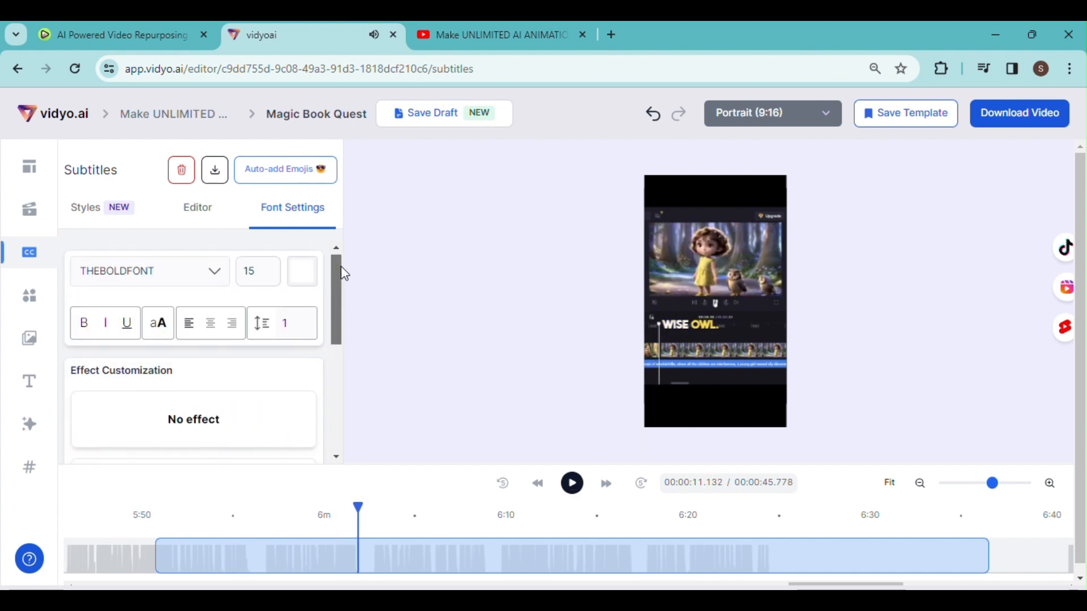
left_click(214, 332)
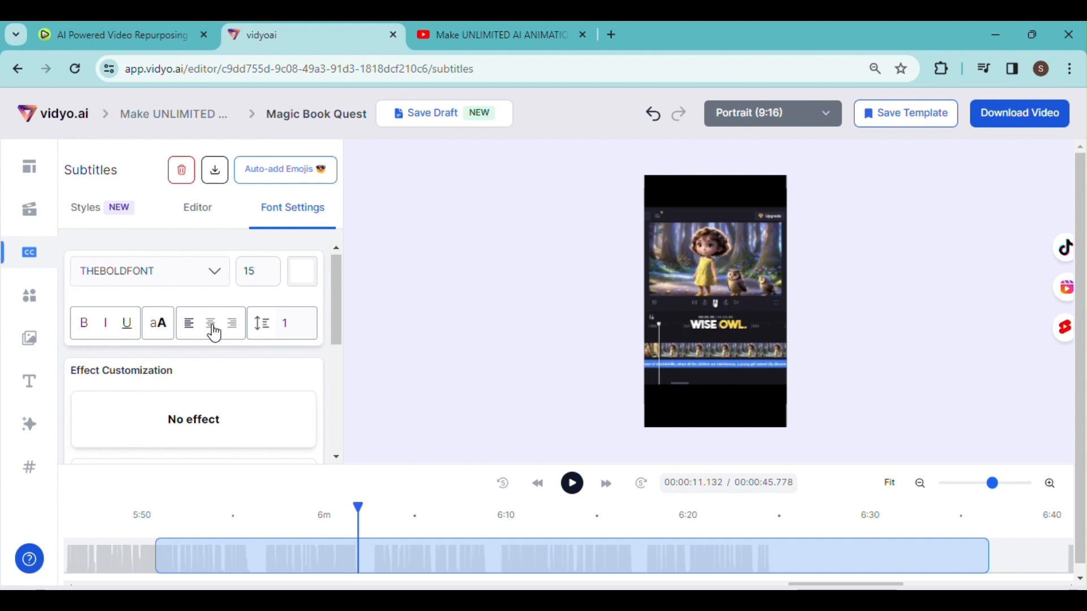
left_click(574, 484)
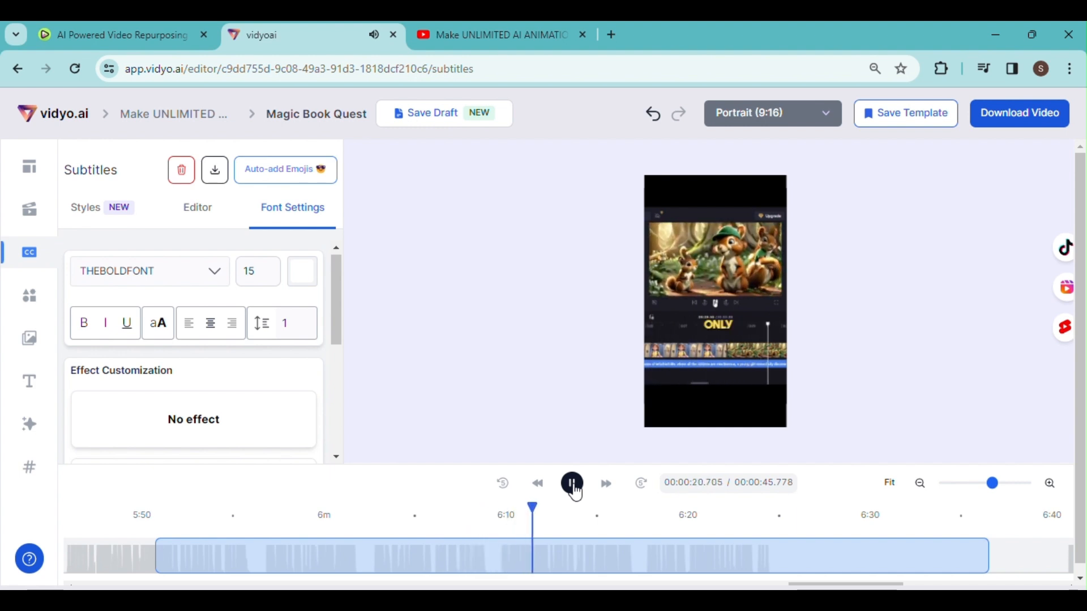
left_click(579, 489)
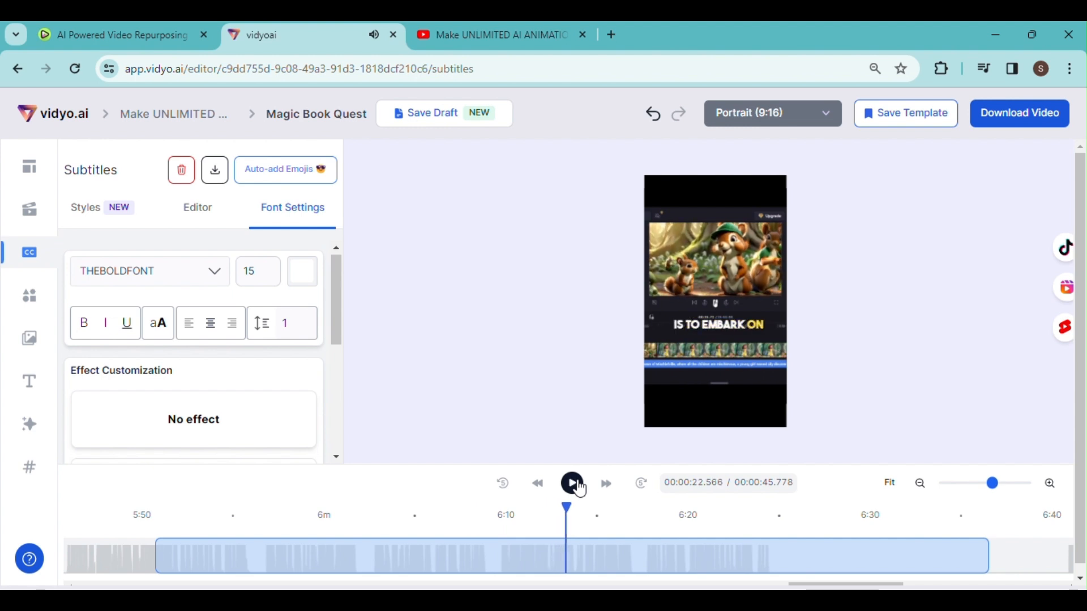
- Enlarge the video frame until the footage nearly fills the portrait canvas, and shift it so the squirrels stay in view
left_click(705, 255)
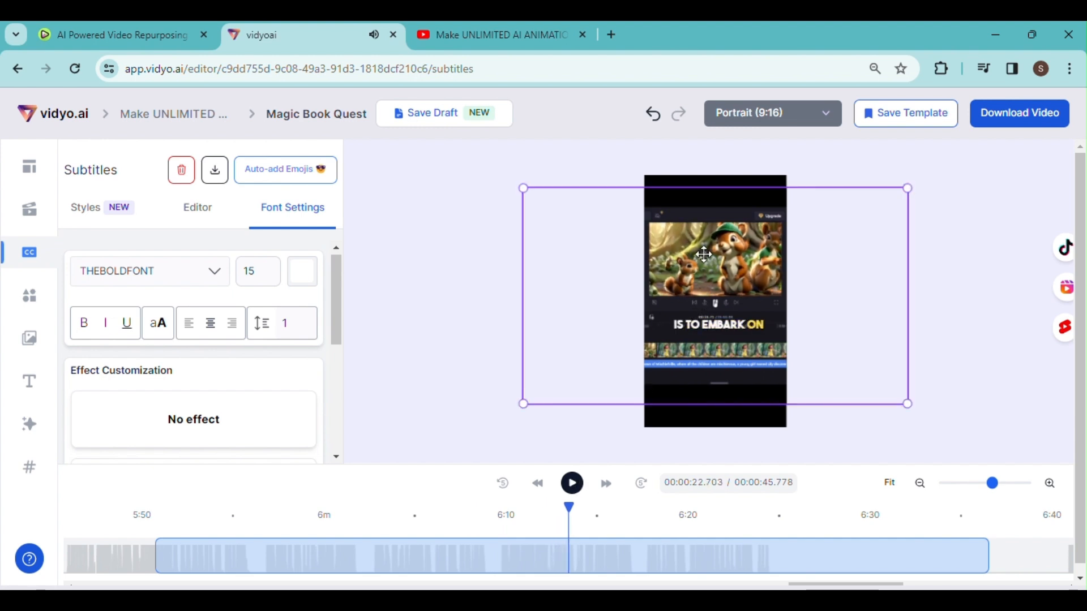
left_click_drag(521, 403, 461, 440)
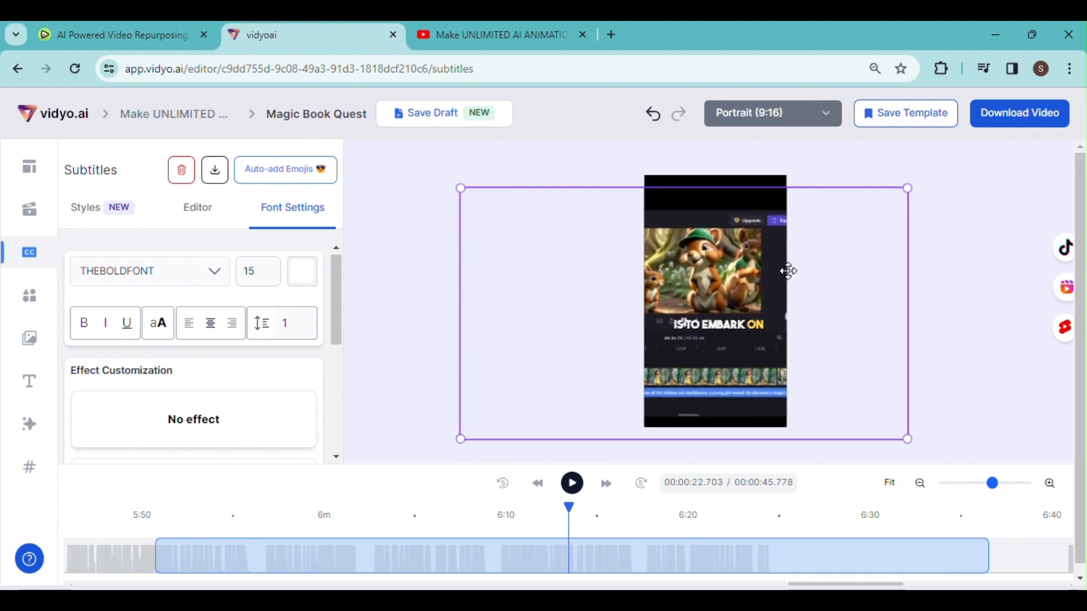
left_click_drag(909, 189, 986, 149)
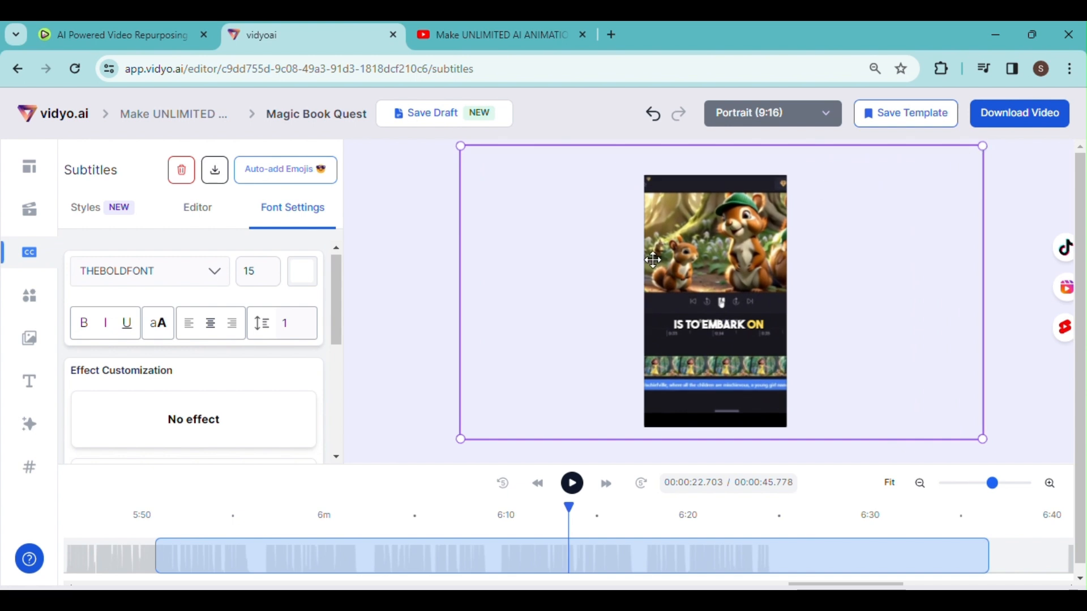
left_click_drag(704, 253, 696, 257)
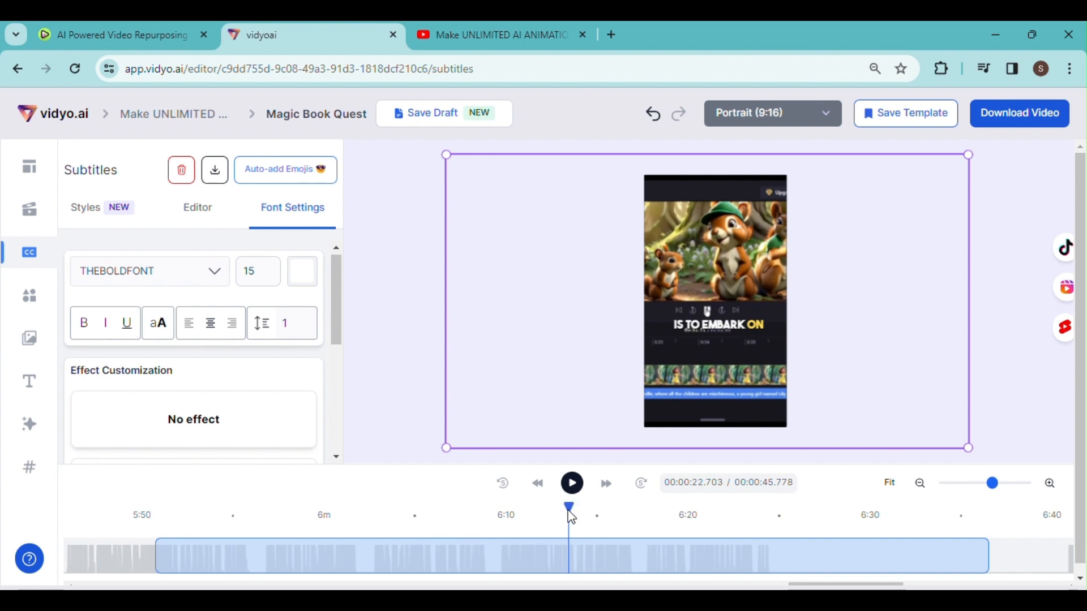
- Play the clip from its start to about 14 seconds to check the new framing
left_click_drag(347, 521, 164, 506)
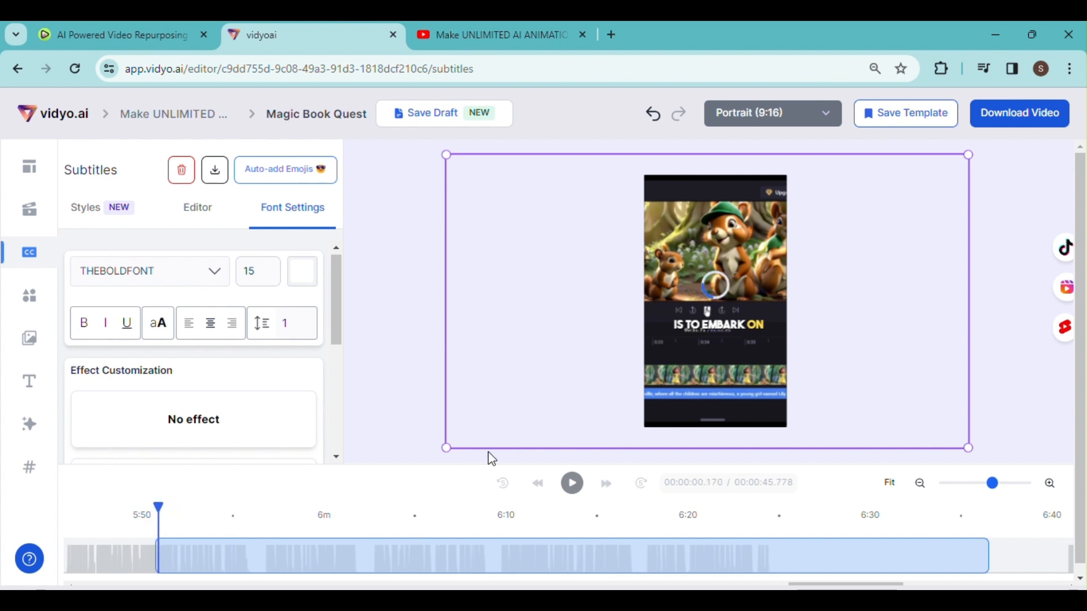
left_click(573, 484)
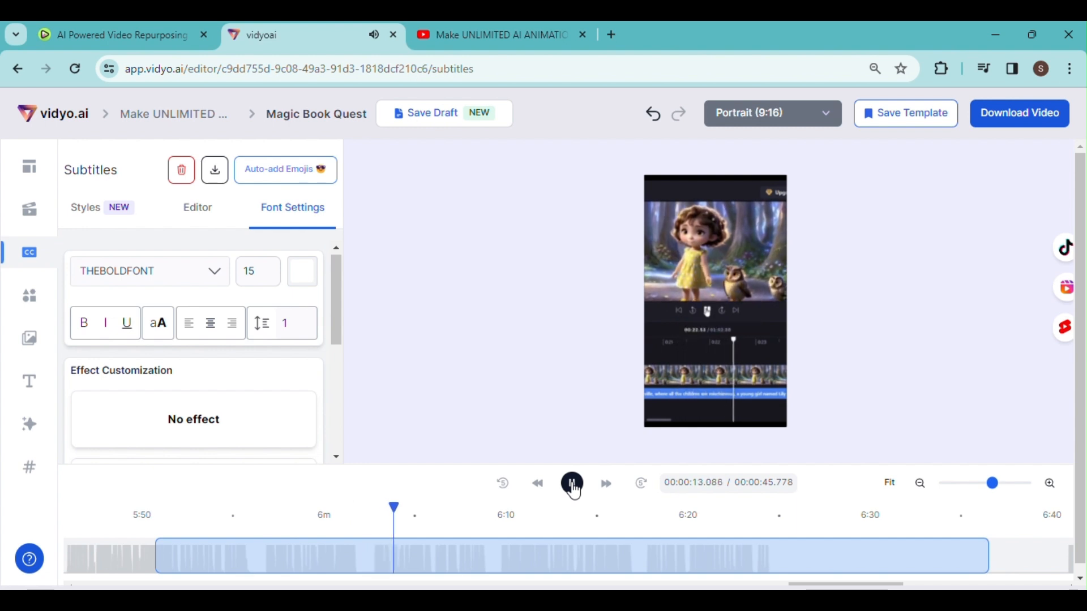
left_click(573, 484)
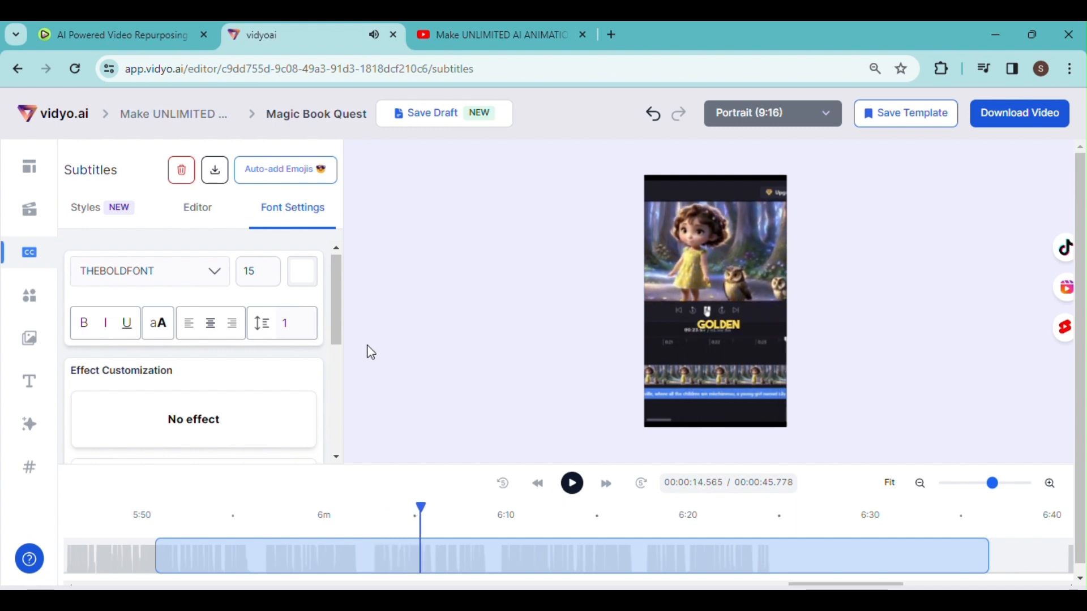
- Add a progress bar to the clip and color it red FF1616
left_click(31, 300)
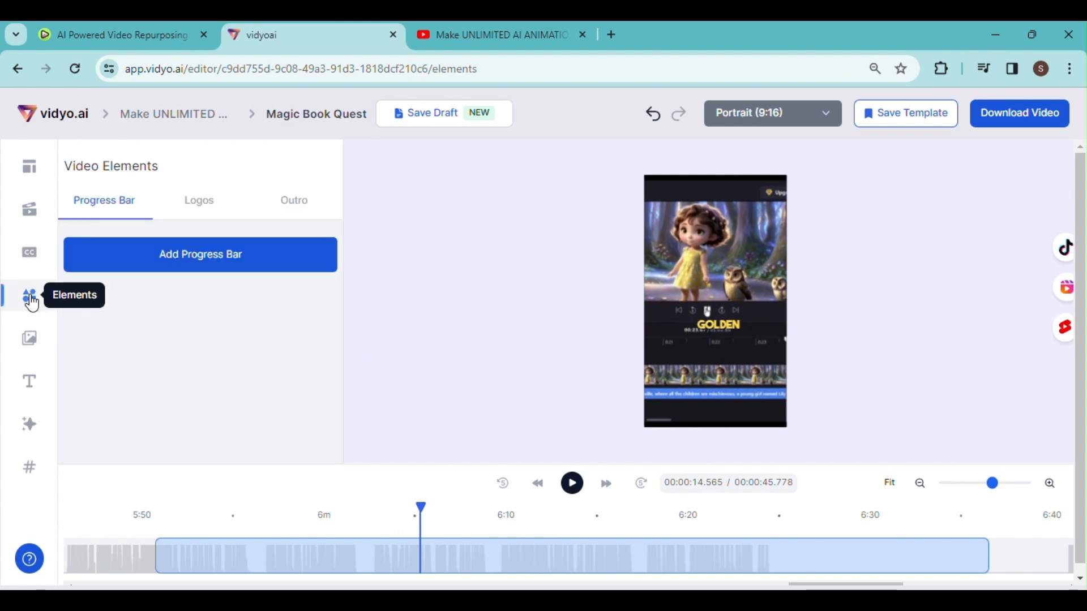
left_click(197, 255)
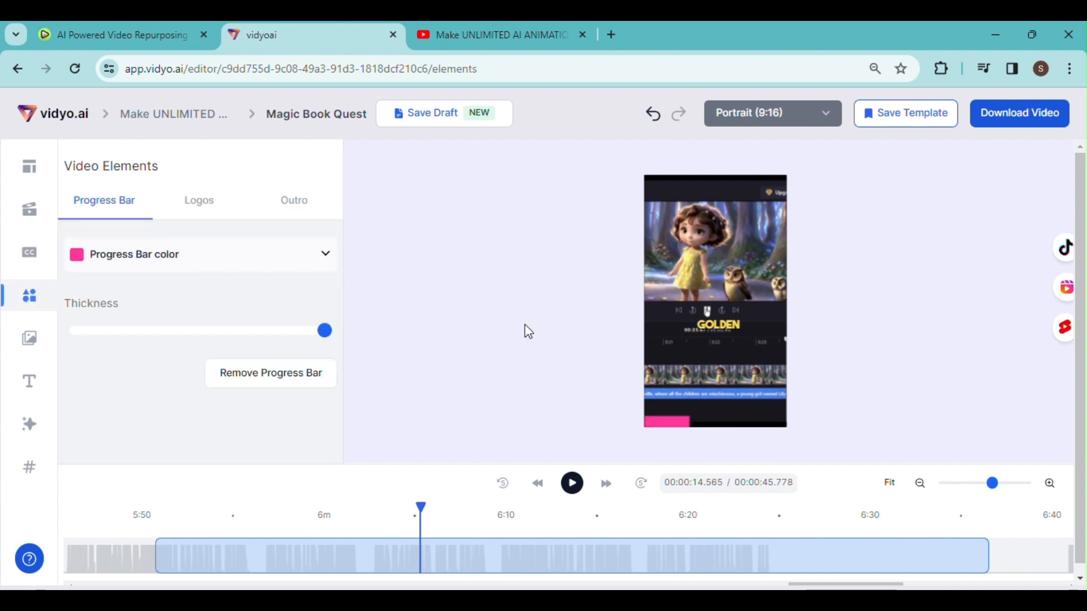
left_click(178, 264)
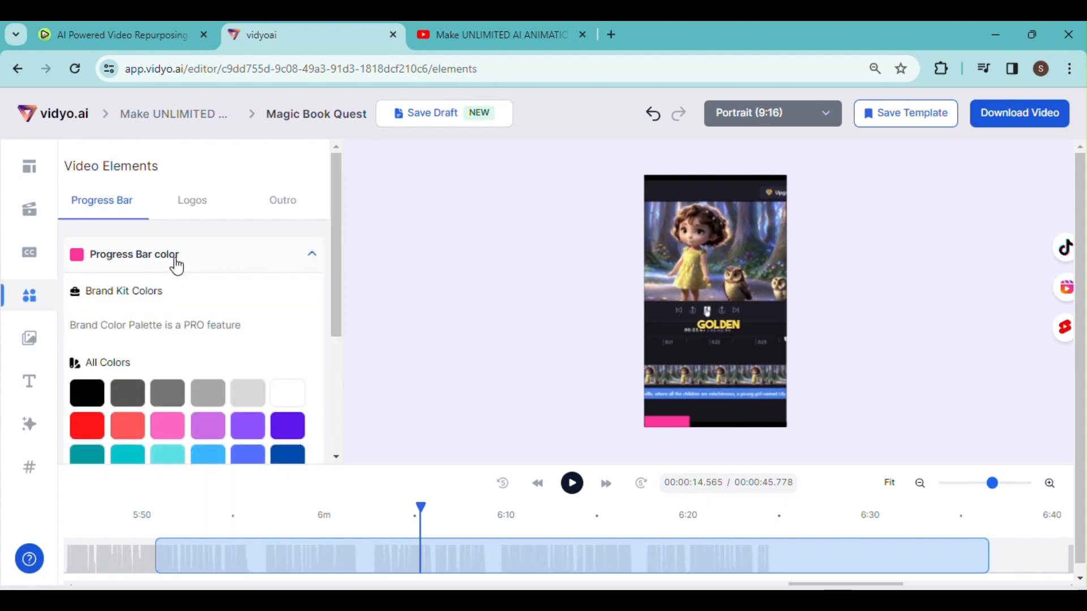
left_click(91, 431)
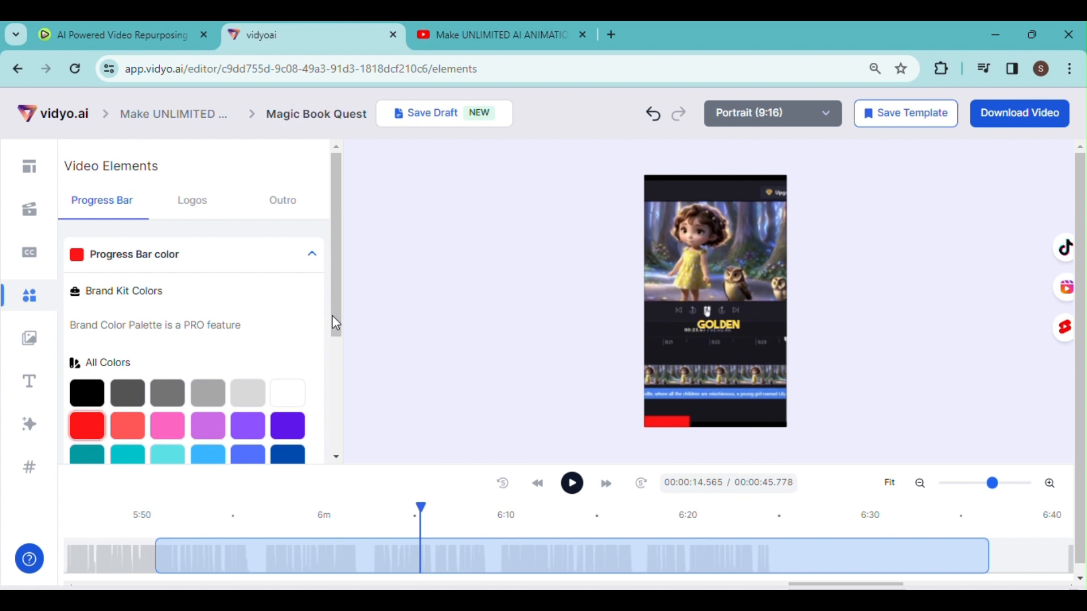
- Thin the progress bar to roughly a quarter of the thickness range and move it up to just under the blue text strip in the footage
left_click_drag(334, 311, 333, 437)
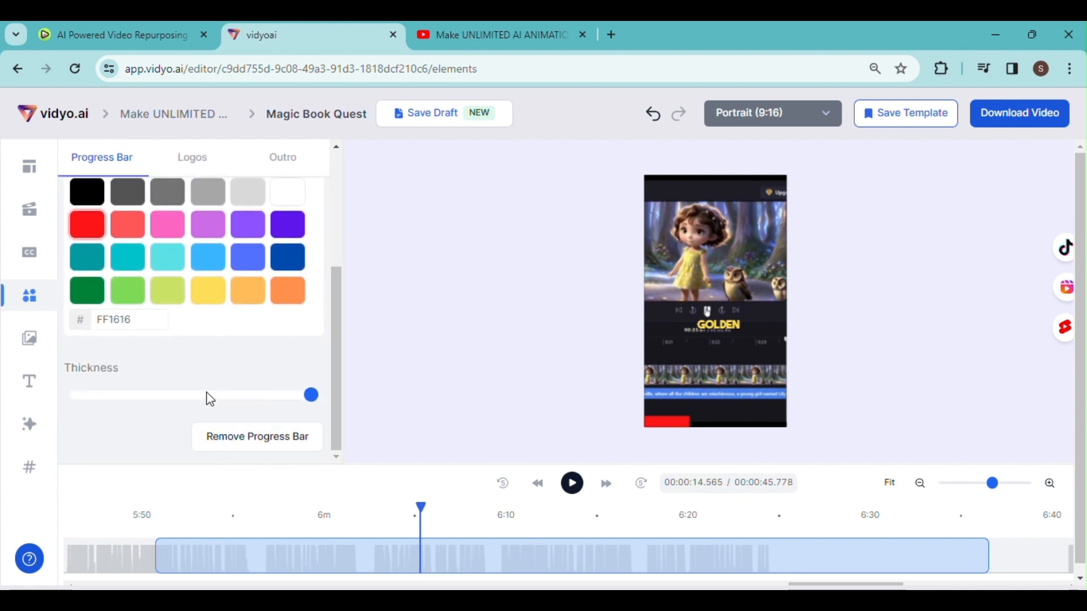
left_click(187, 395)
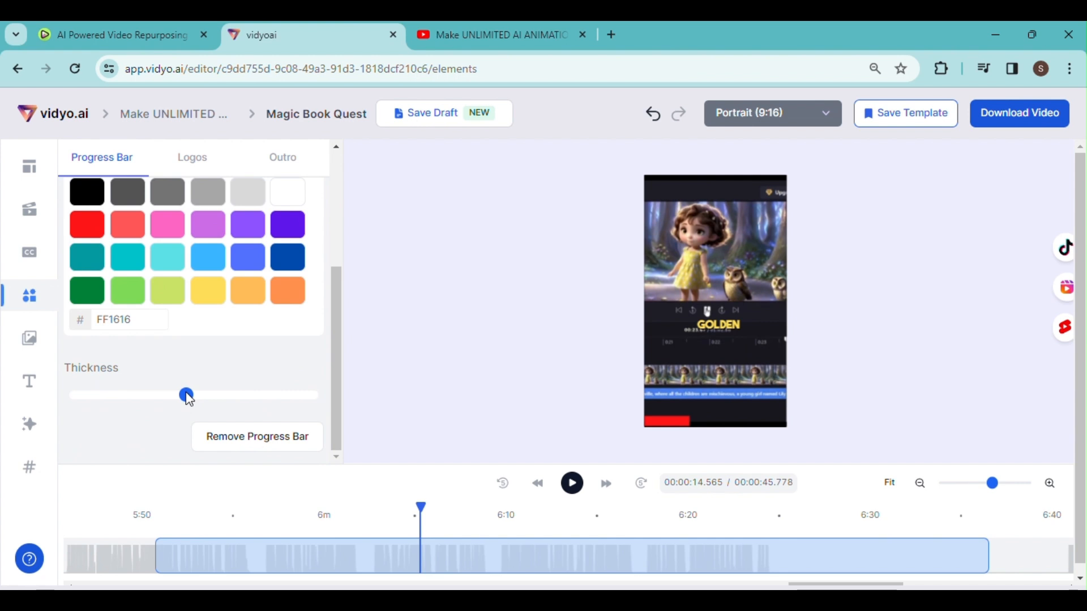
left_click(139, 395)
left_click(671, 415)
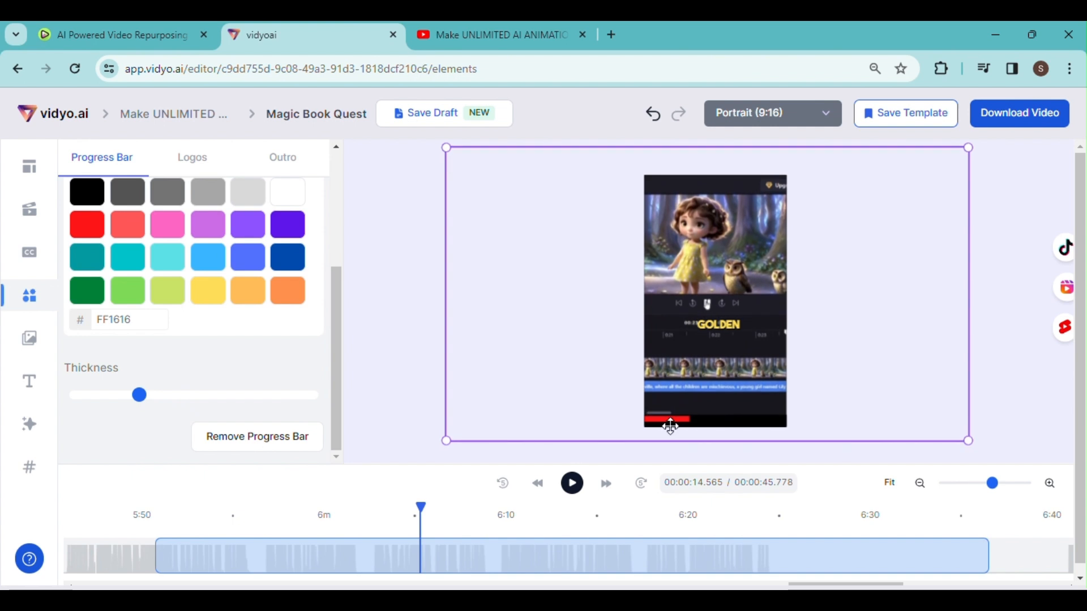
left_click(657, 456)
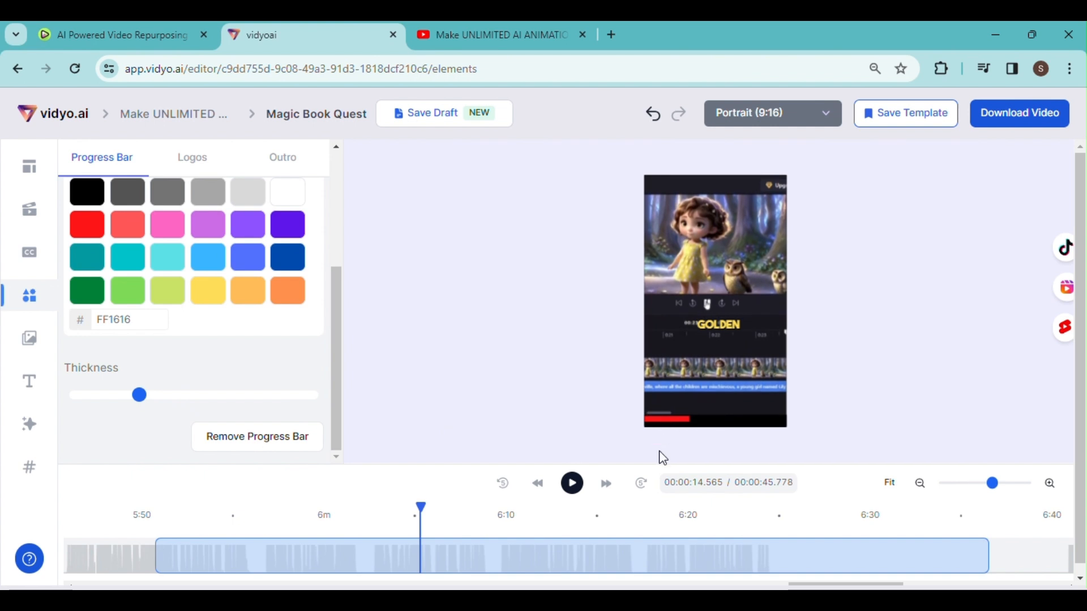
left_click(669, 421)
mouse_move(670, 414)
left_mouse_down()
mouse_move(671, 383)
mouse_move(669, 397)
left_mouse_up()
left_click(546, 385)
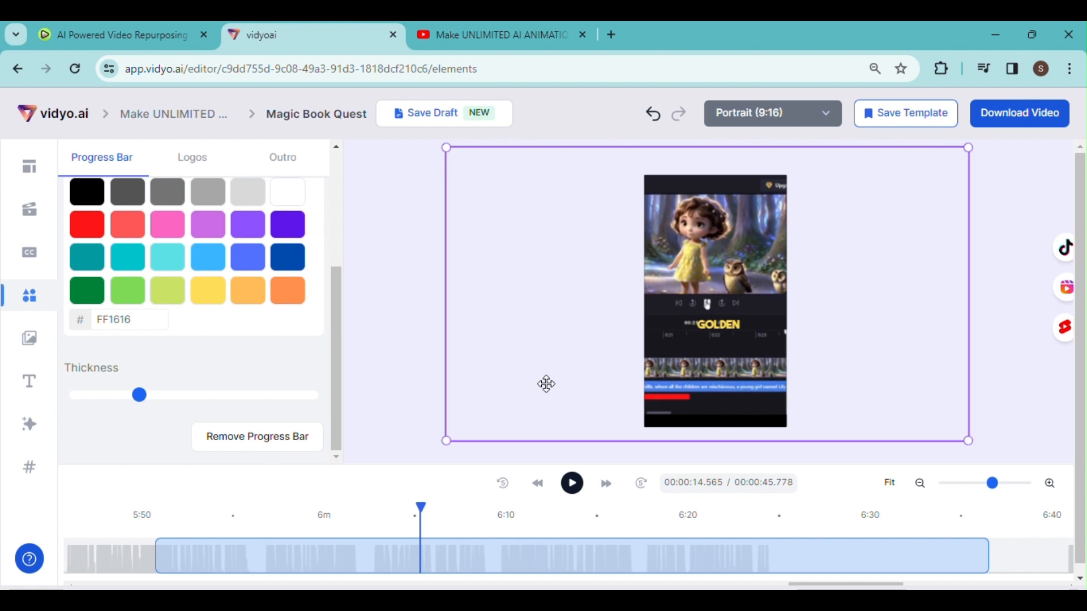
left_click(30, 343)
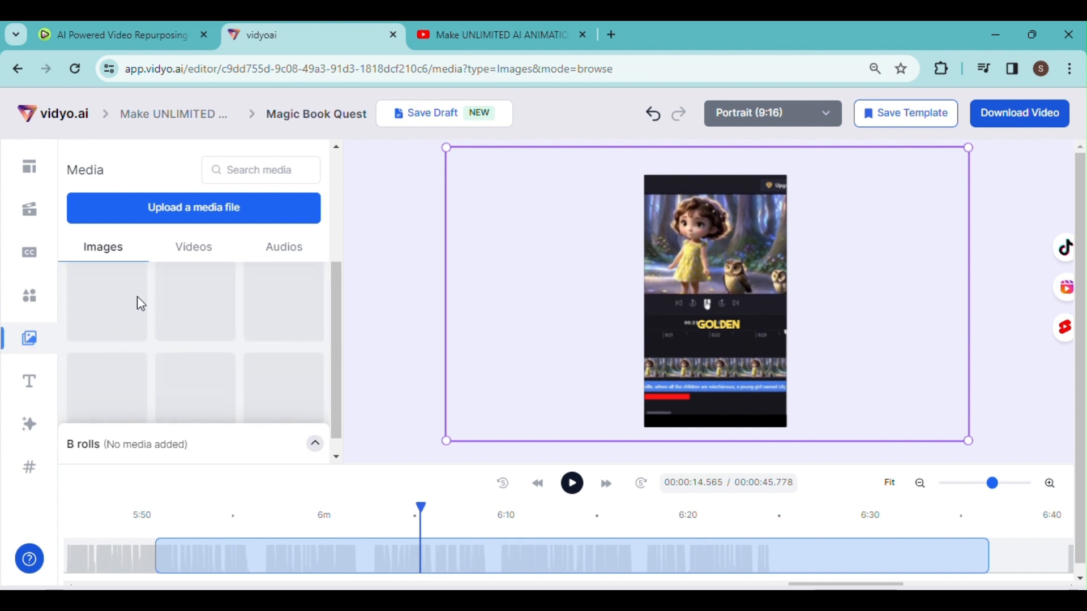
left_click(31, 387)
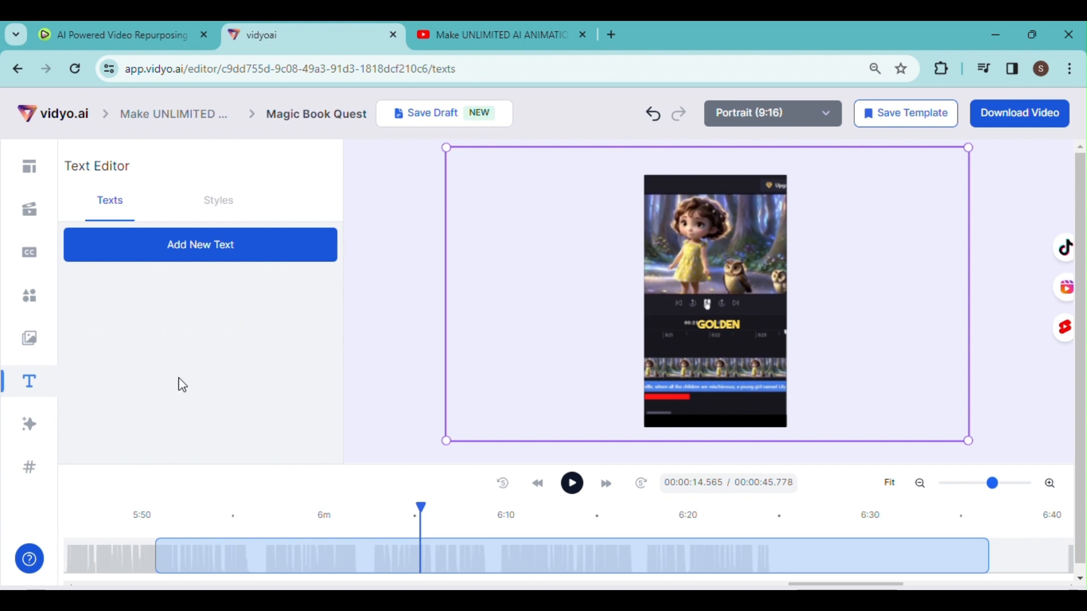
- Export the finished Magic Book Quest clip for download at 720p
left_click(1001, 154)
left_click(1018, 128)
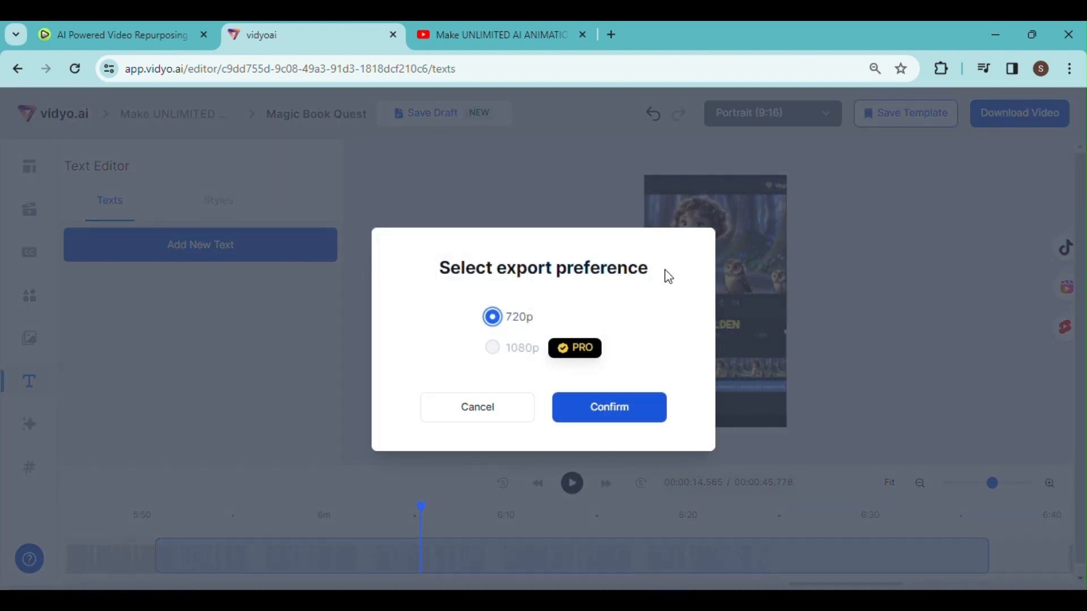
left_click(611, 412)
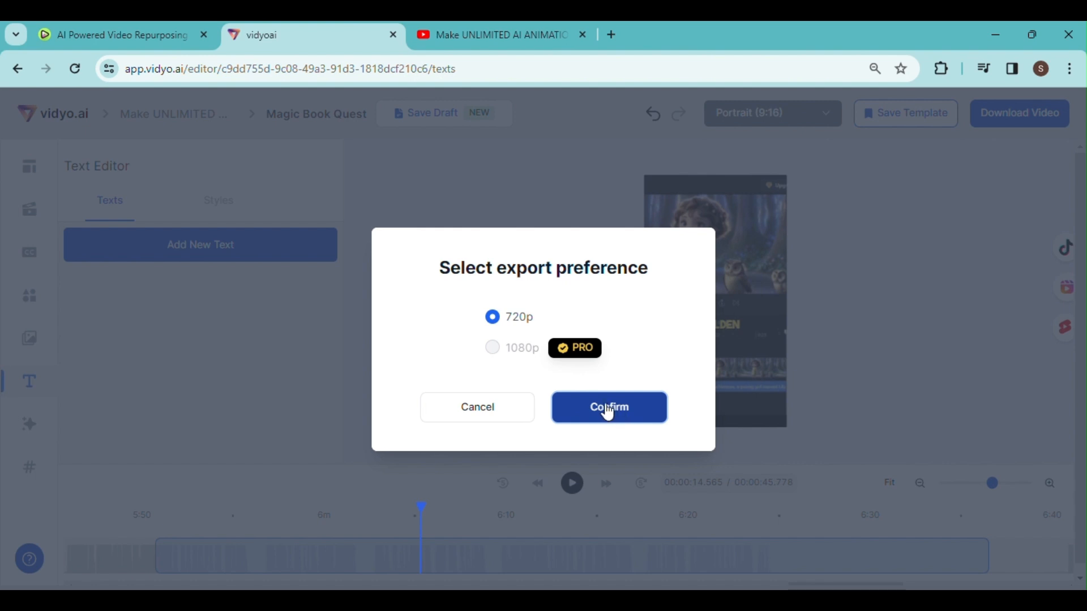
left_click(603, 406)
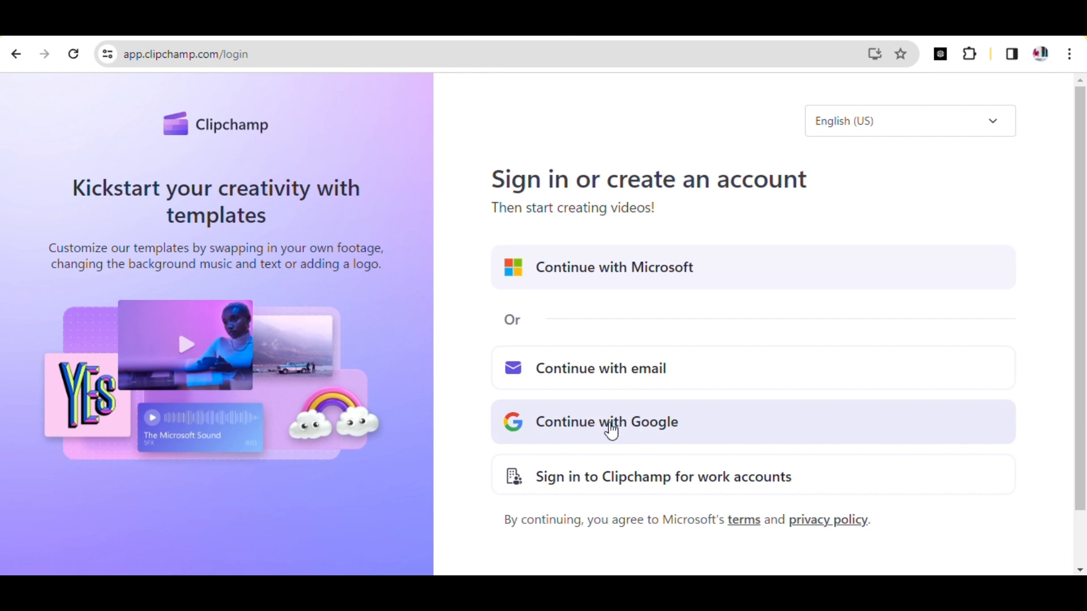
- Switch to Clipchamp and sign in with the existing Google account
left_click(588, 425)
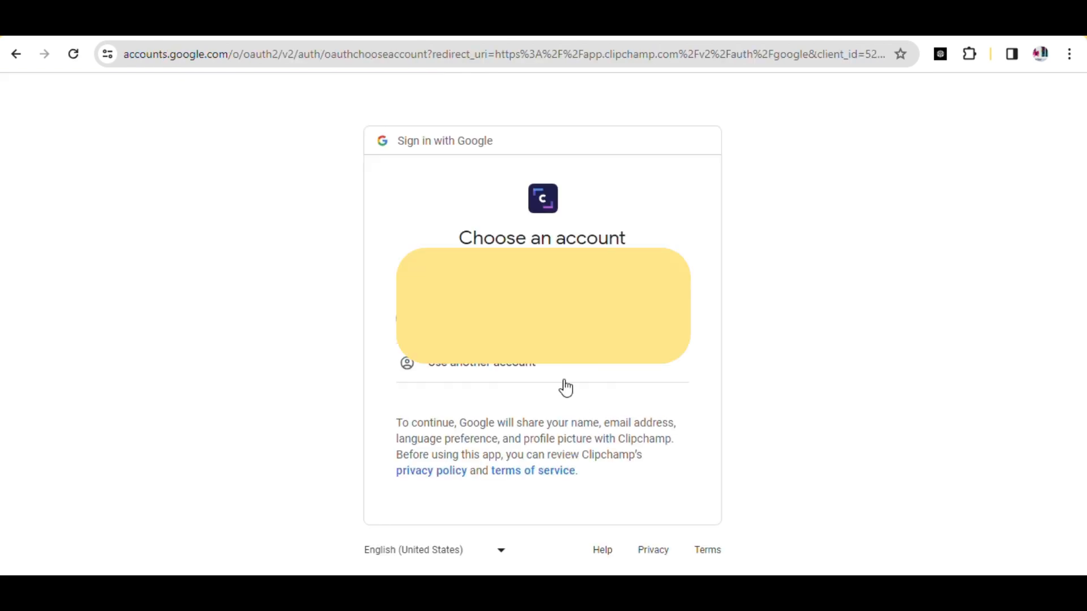
left_click(543, 318)
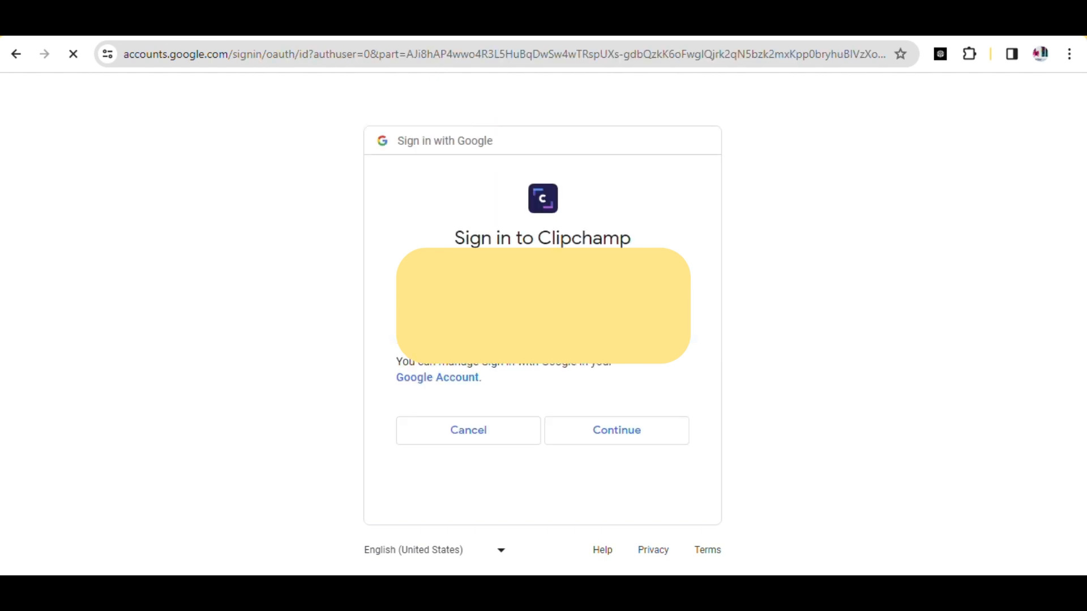
left_click(602, 449)
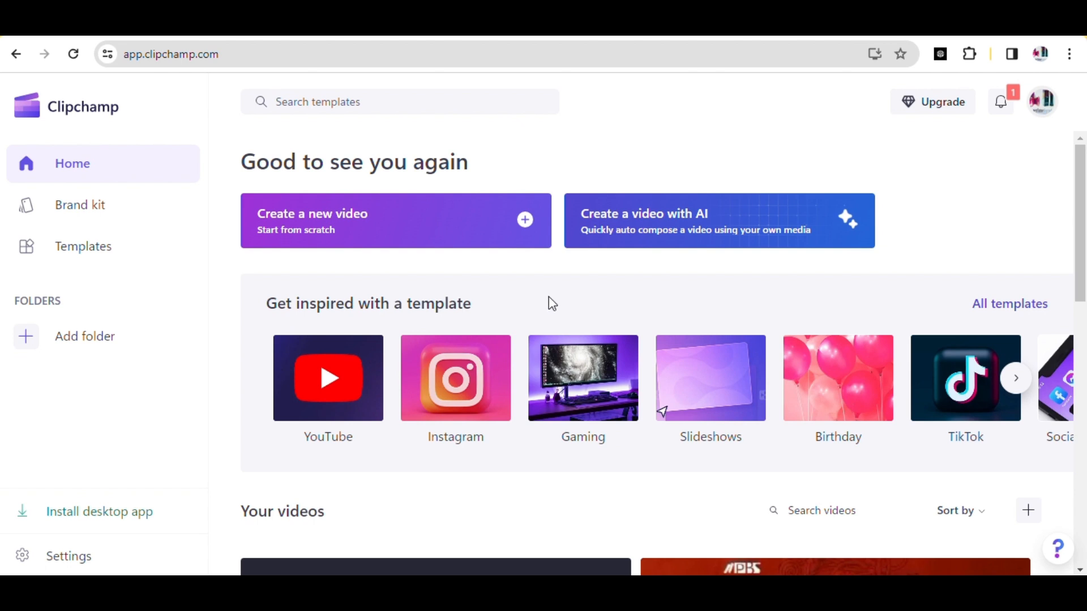
- Create a new video, import the 56-second "unlimited bedti..." clip, and place it at the timeline's start with the matched 9:16 ratio
left_click(526, 222)
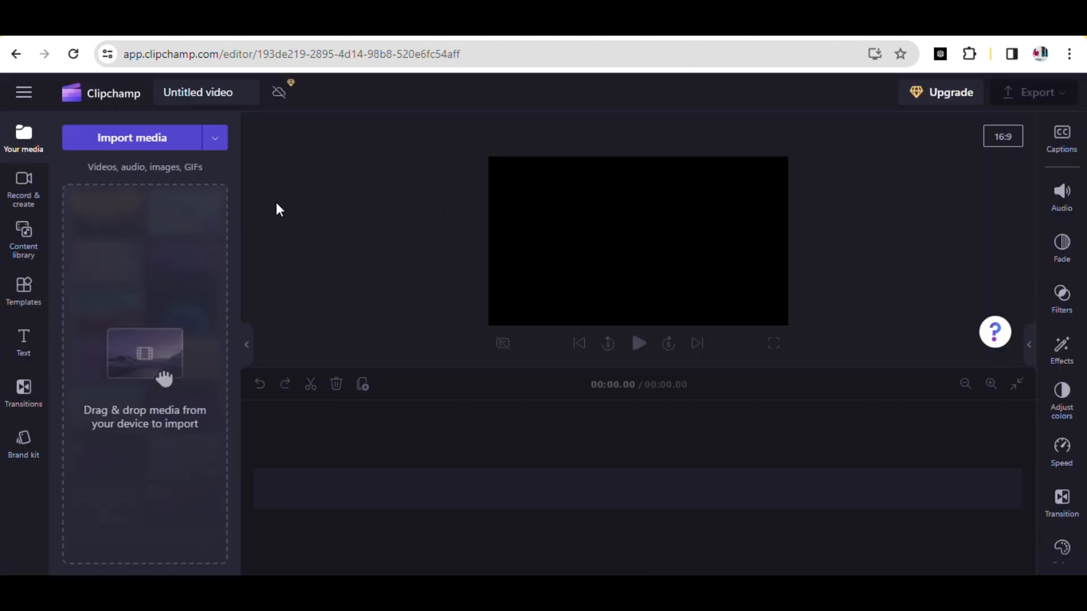
left_click(136, 149)
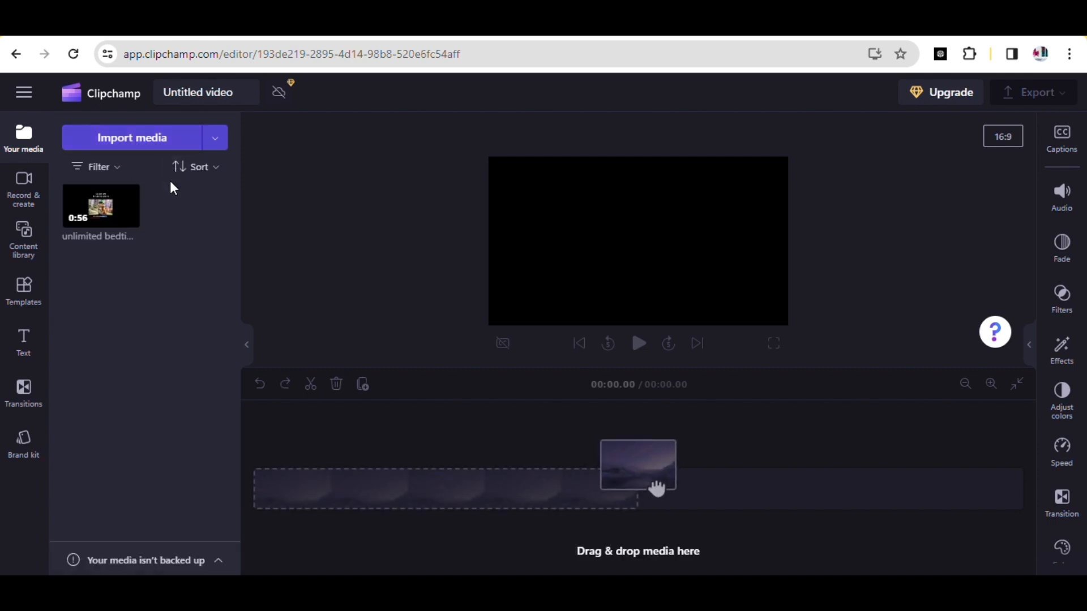
mouse_move(102, 202)
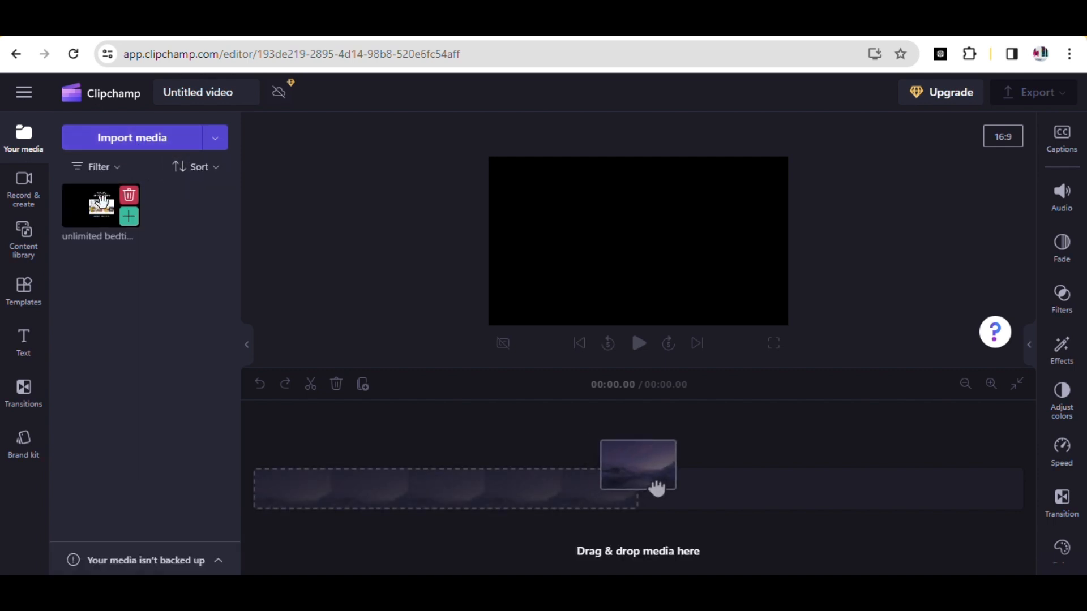
left_click_drag(102, 207, 281, 487)
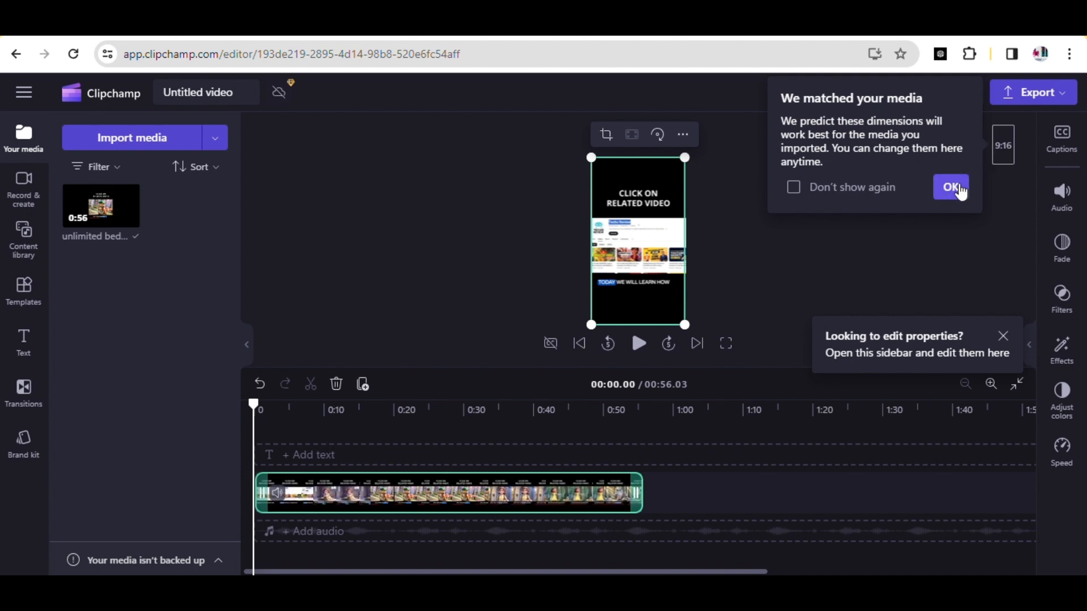
left_click(953, 188)
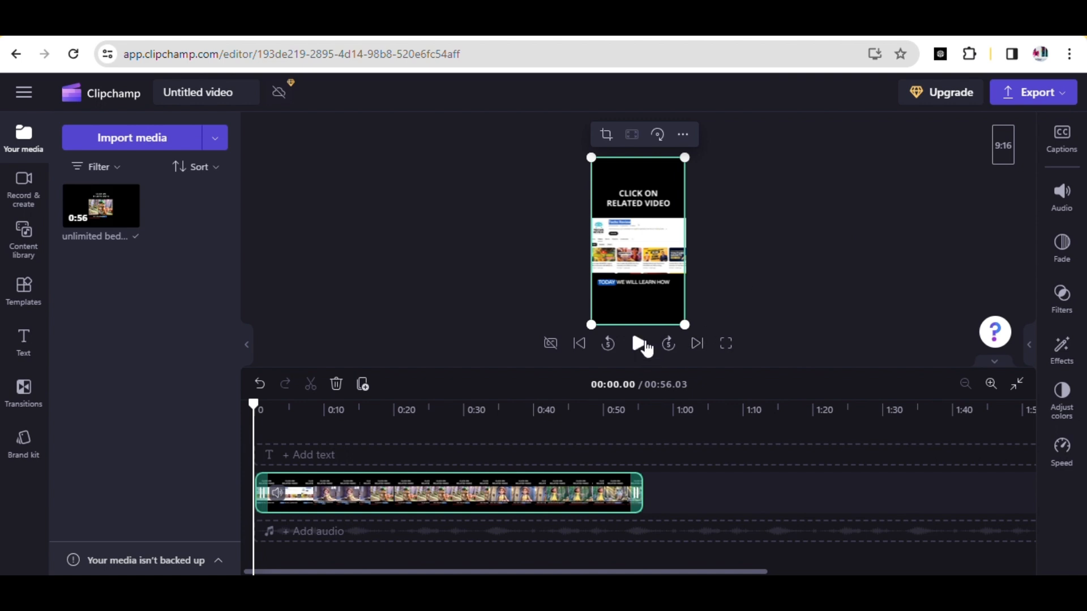
- Play the placed clip from the start to about 7 seconds to check it
left_click(647, 348)
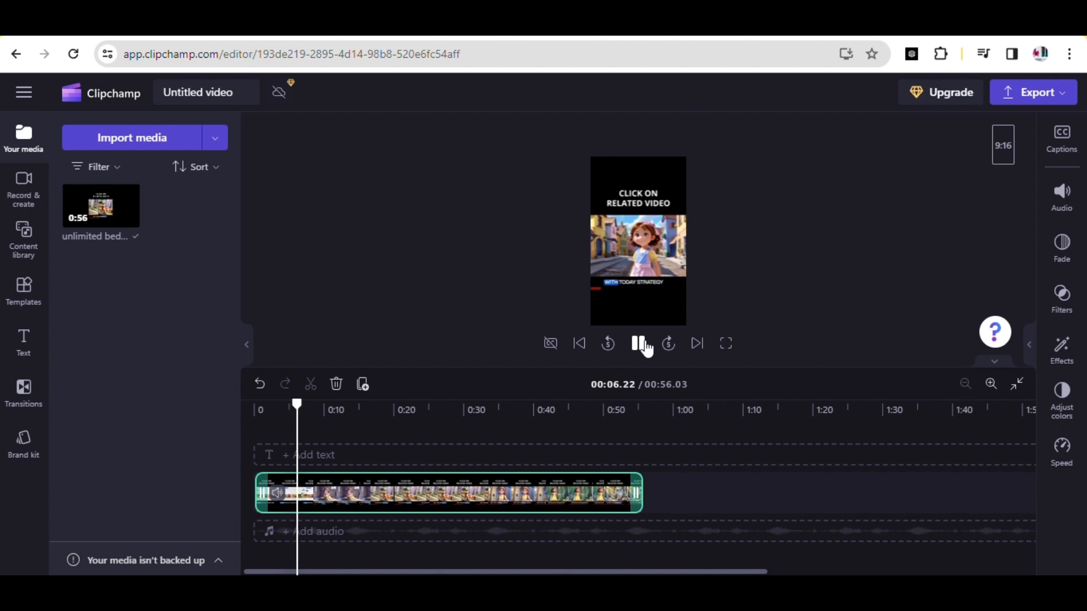
left_click(646, 347)
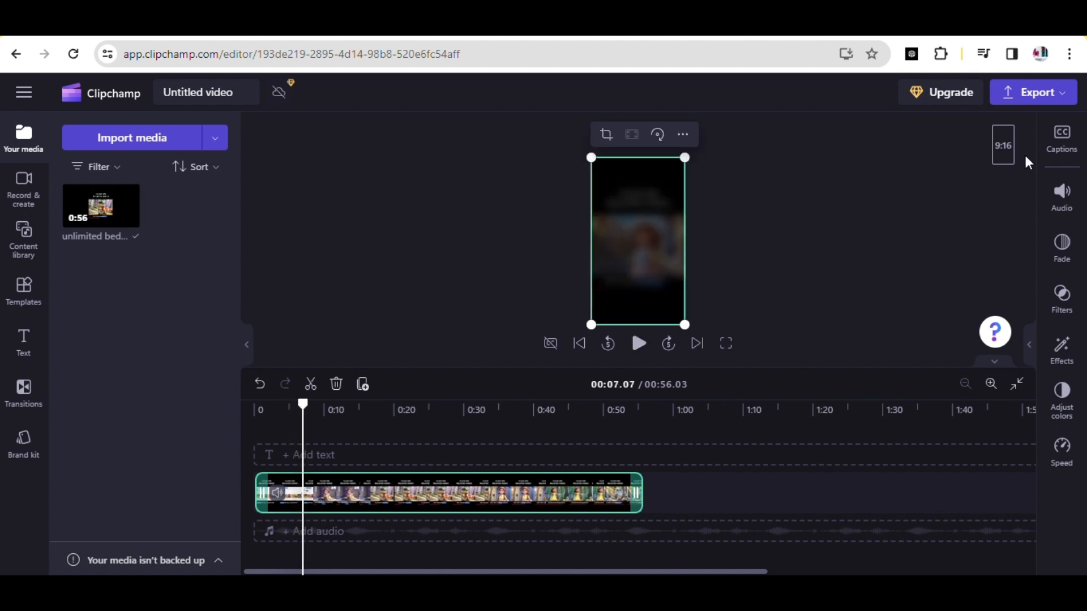
- Export the video as an MP4 in 1080p quality
left_click(1061, 102)
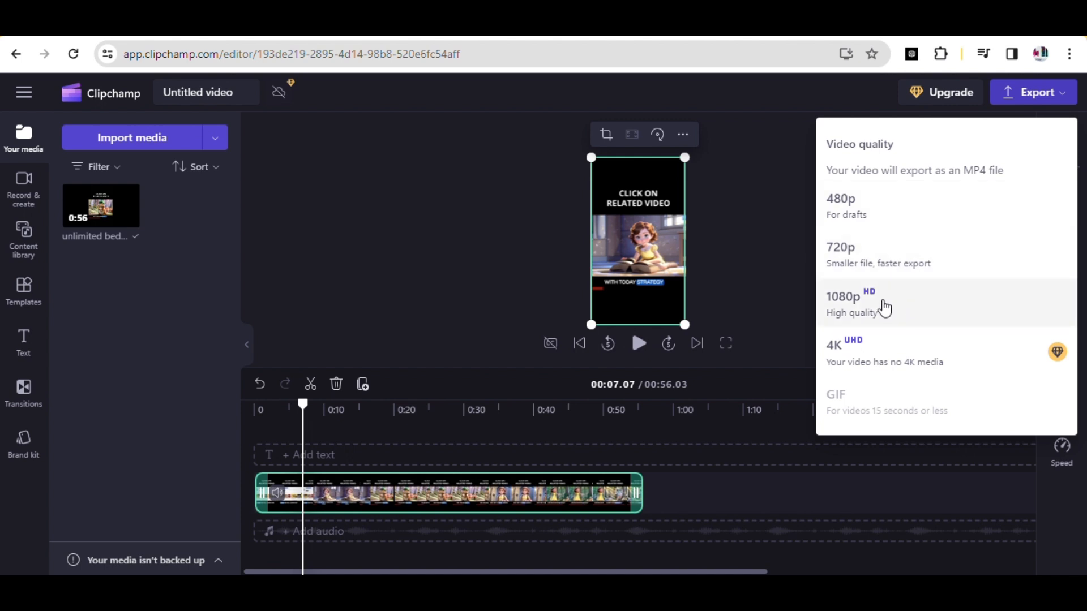
left_click(886, 309)
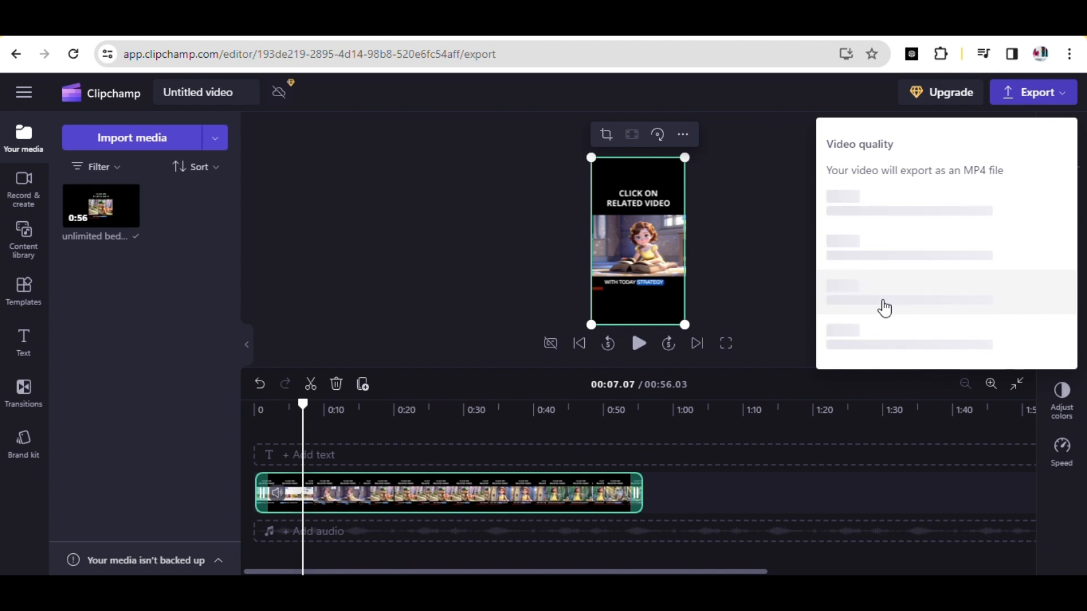
left_click(885, 307)
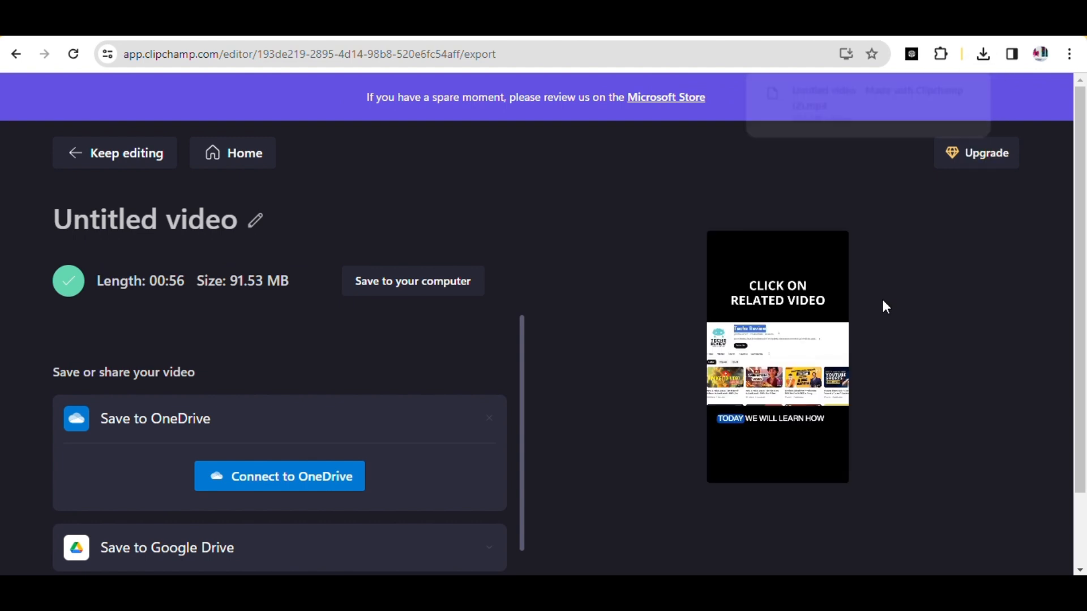
- Open the exported file in the media player, play it to about 13 seconds and stop playback
mouse_move(951, 109)
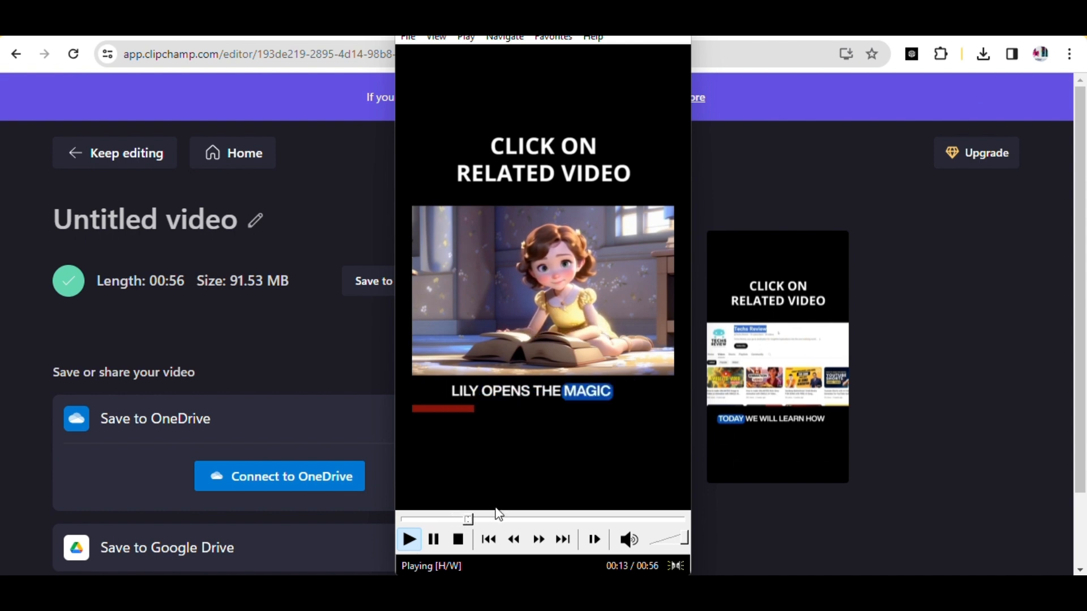
left_click(459, 539)
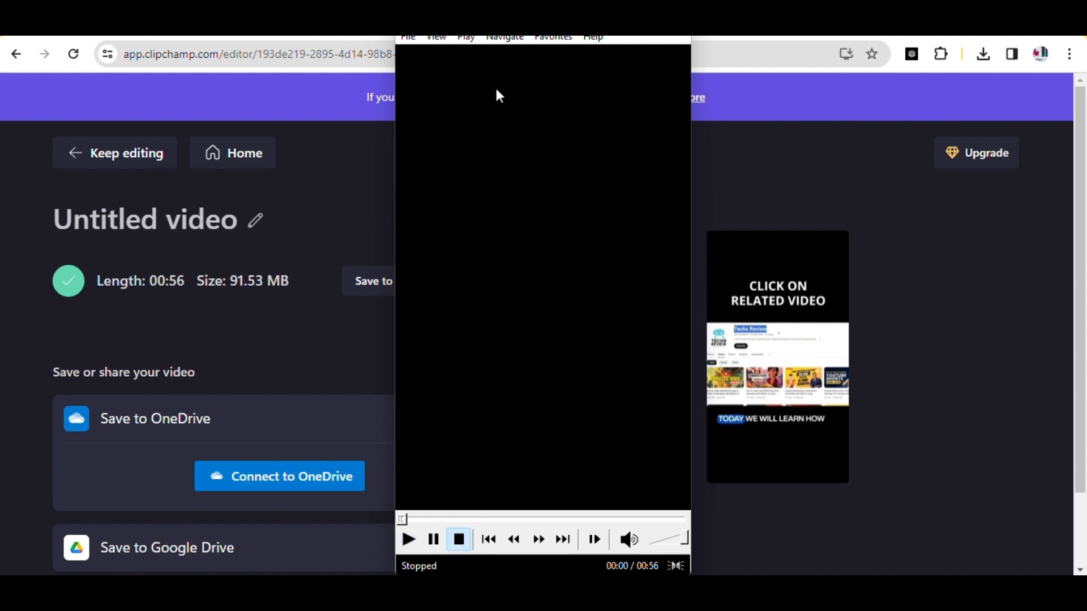